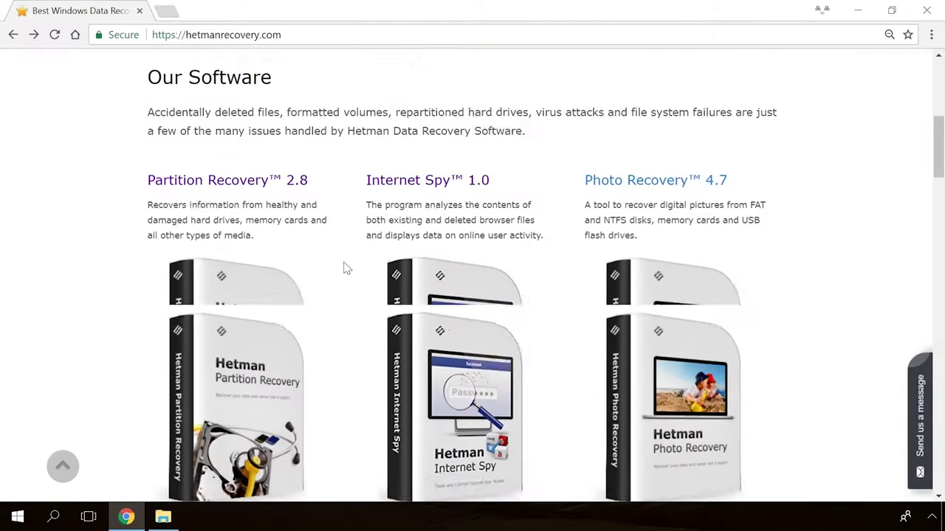
Step: Open the Partition Recovery 2.8 product page from the software list and start the free download
scroll(344, 269, "up", 15)
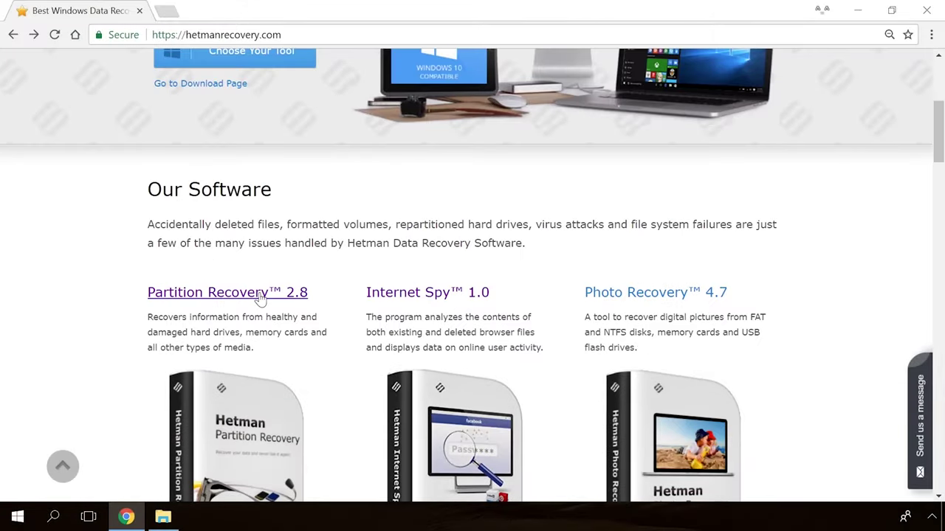
left_click(260, 296)
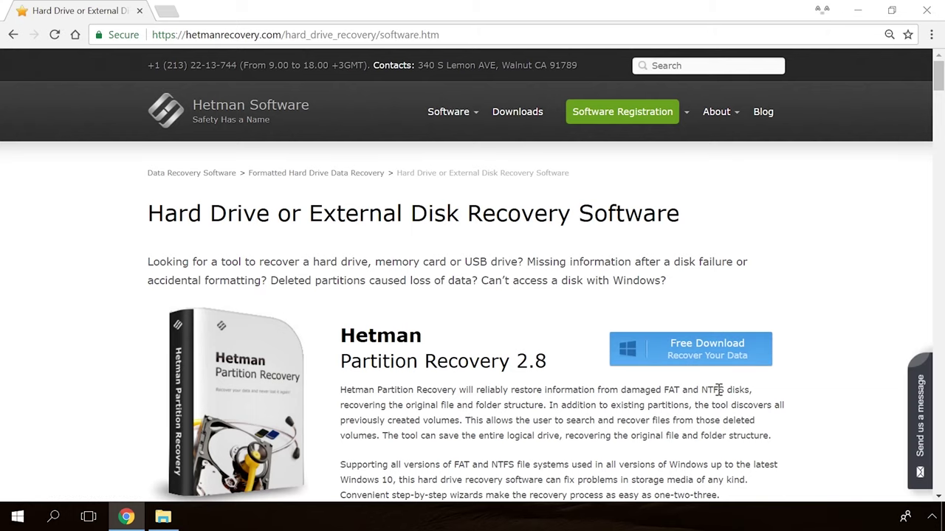
left_click(680, 355)
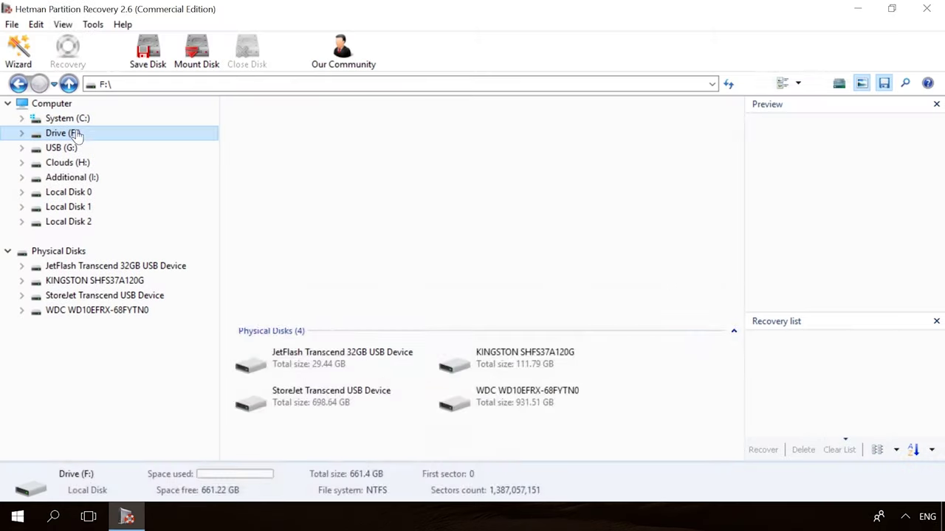
Step: In Hetman Partition Recovery, run a fast scan of Drive (F:) with the File Recovery Wizard and finish the wizard
double_click(62, 133)
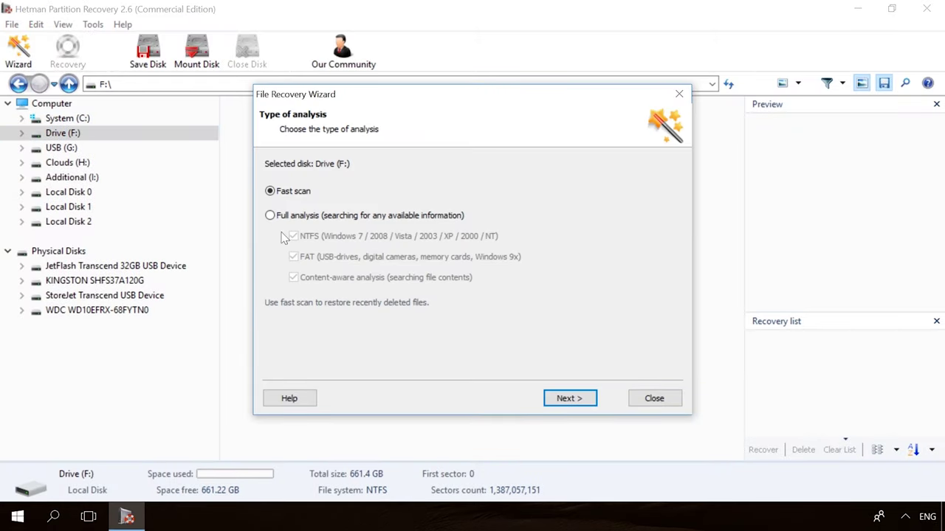
left_click(567, 398)
left_click(591, 401)
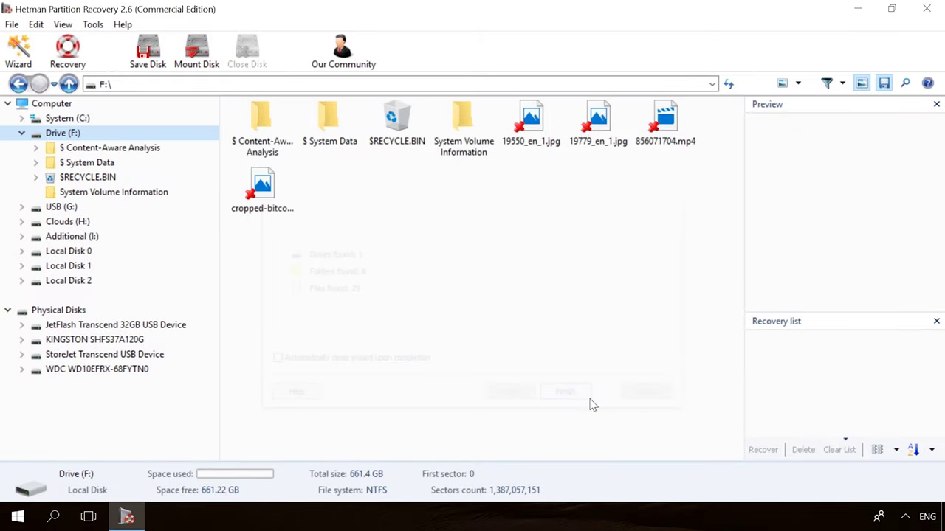
Step: Preview the deleted files 19779_en_1.jpg and 856071704.mp4, and start recovering the mp4 video
left_click(598, 136)
left_click(676, 120)
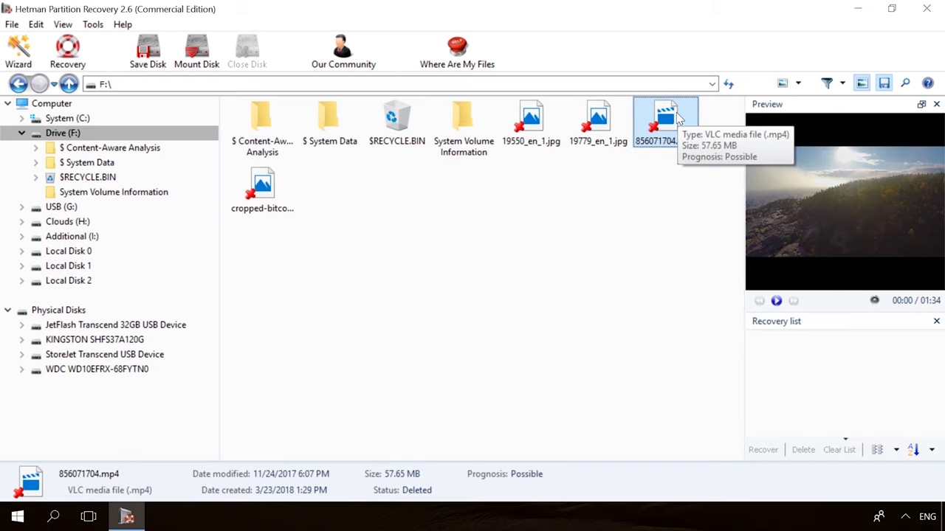
left_click(67, 52)
left_click(561, 399)
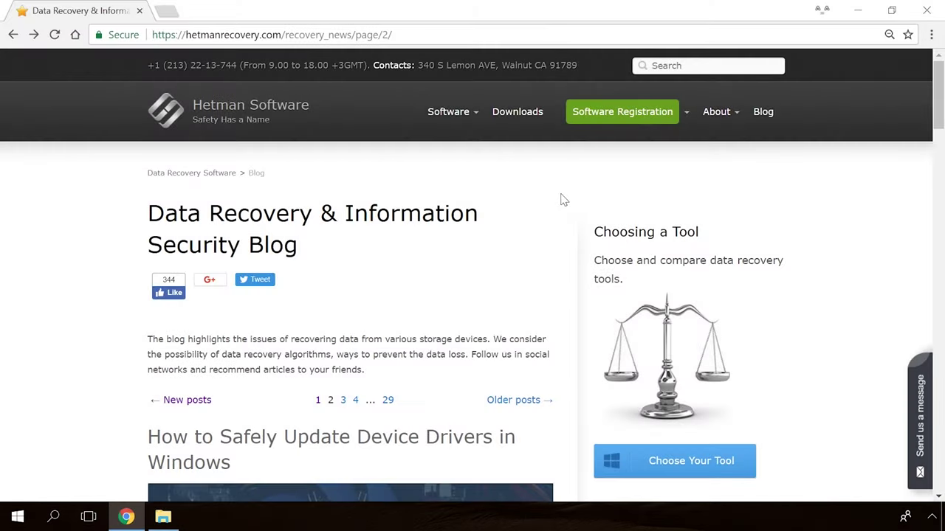
Step: On the Hetman blog in Chrome, find and open the article "How to Fix the Error 'Windows Detected a Hard Disk Problem'"
scroll(561, 199, "down", 15)
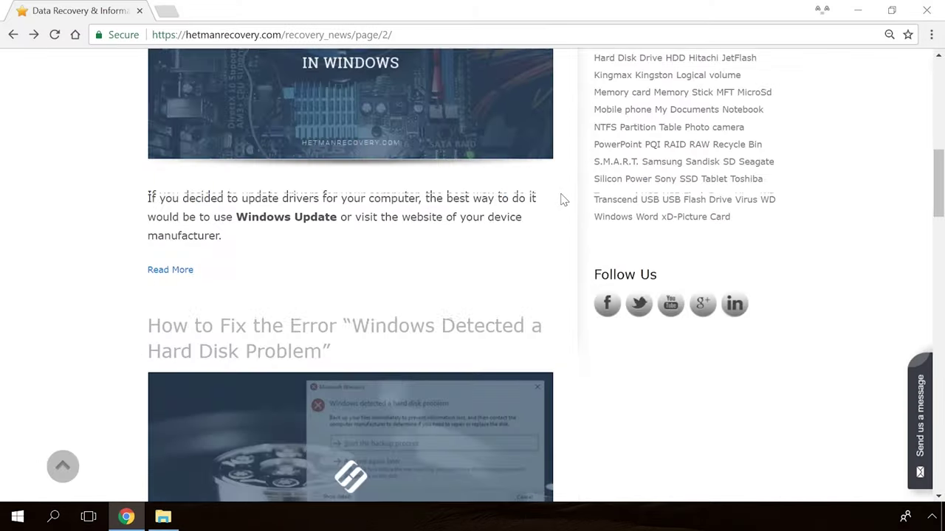
scroll(561, 200, "down", 10)
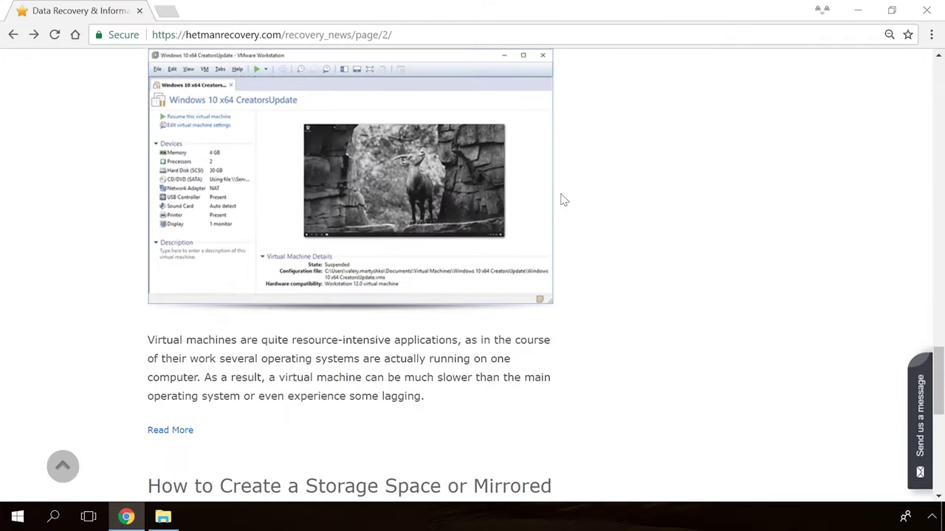
scroll(561, 200, "up", 9)
scroll(561, 199, "up", 8)
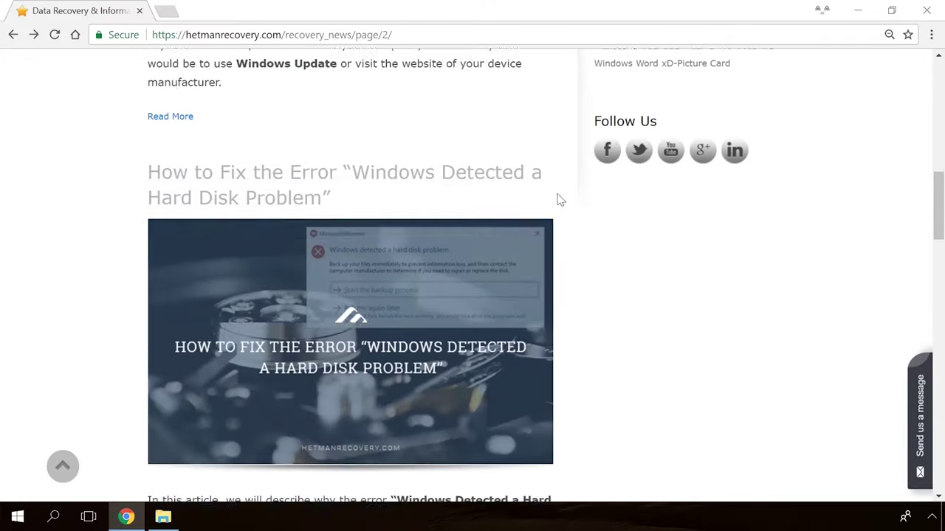
left_click(359, 267)
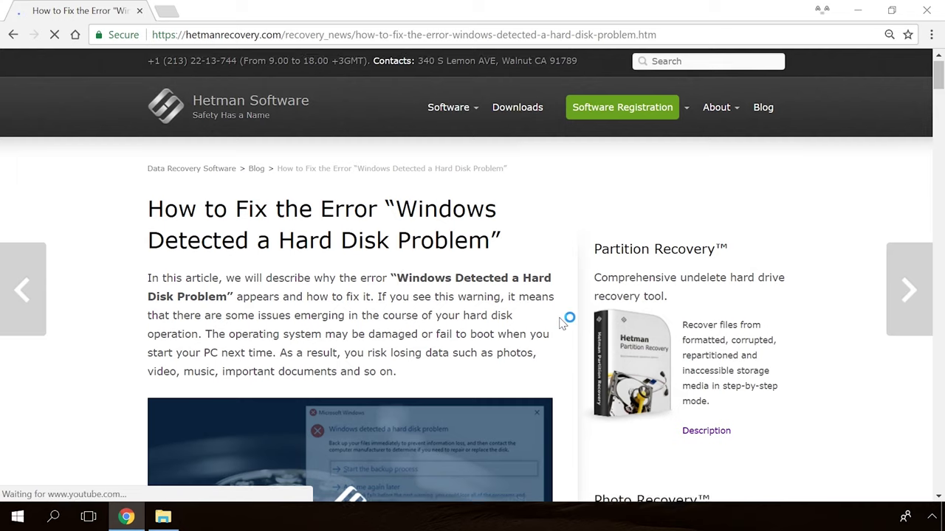
Step: Look through the article's sfc /scannow solution and open the site's message form
scroll(564, 321, "down", 20)
scroll(564, 321, "down", 11)
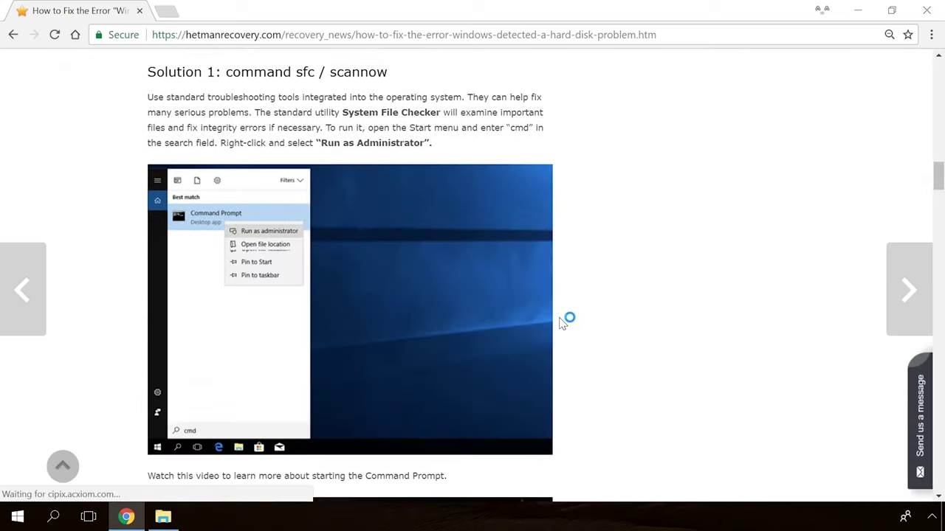
scroll(590, 327, "up", 3)
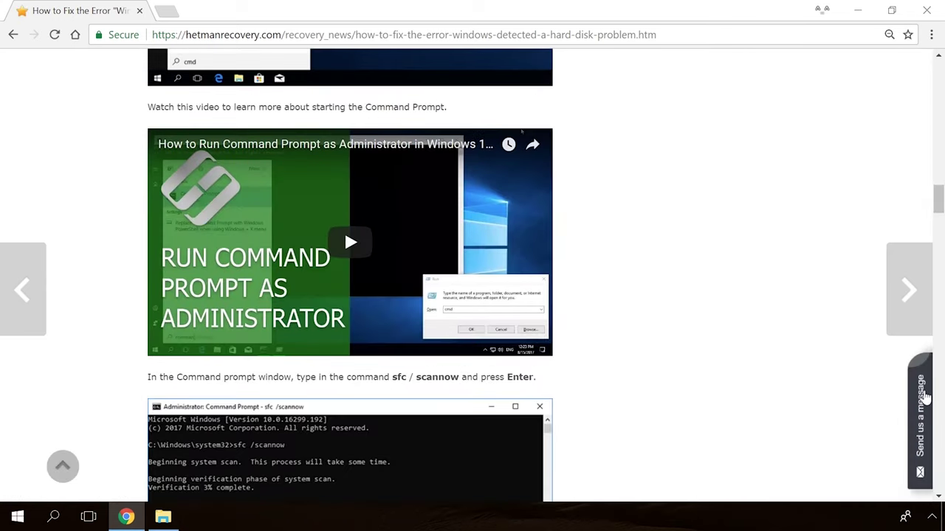
left_click(924, 398)
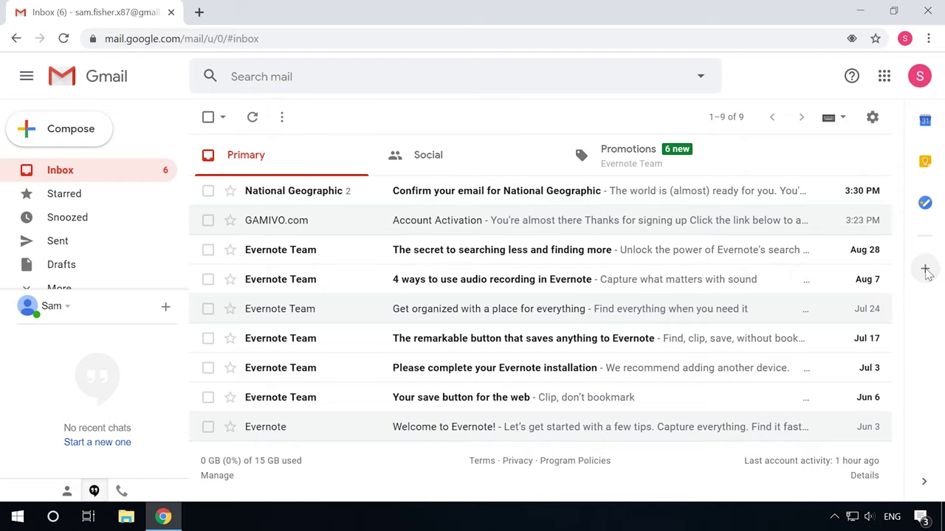
Step: In Gmail, open the G Suite Marketplace and browse the add-ons that work with Gmail
left_click(925, 270)
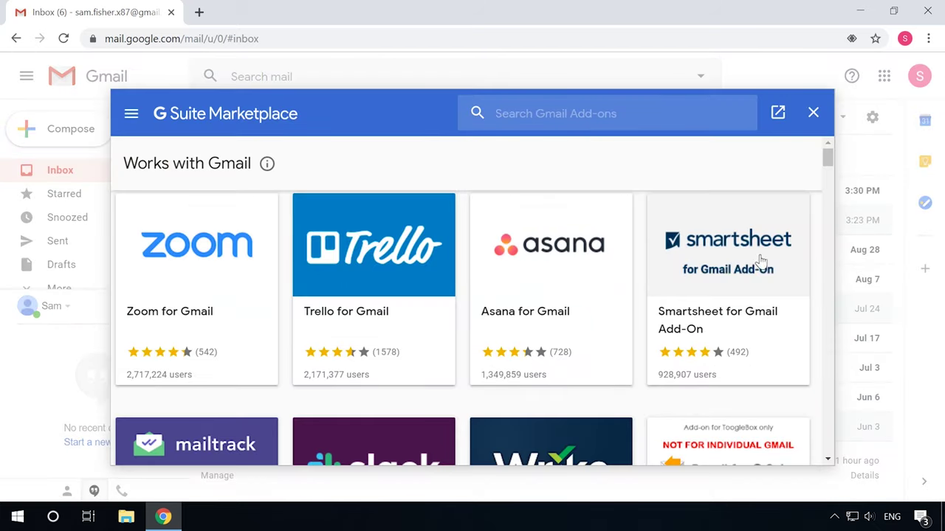
scroll(640, 254, "down", 2)
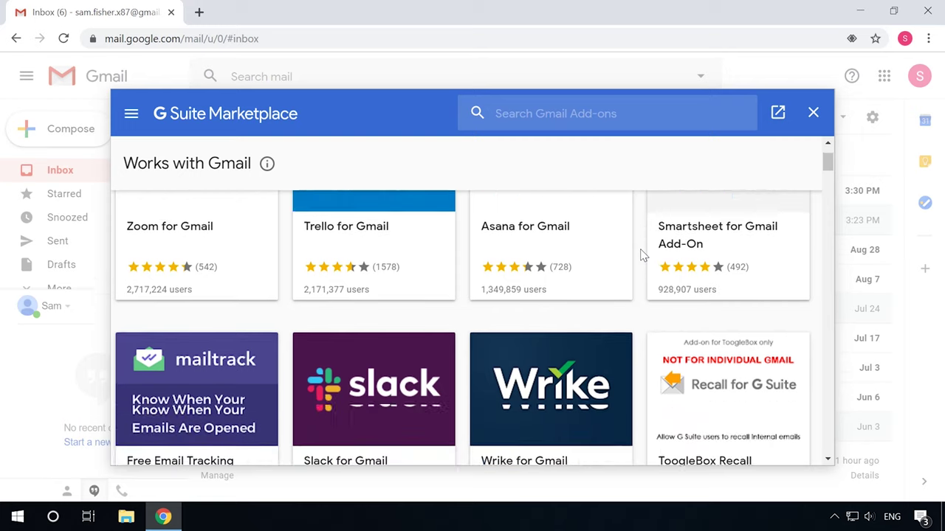
scroll(641, 254, "down", 4)
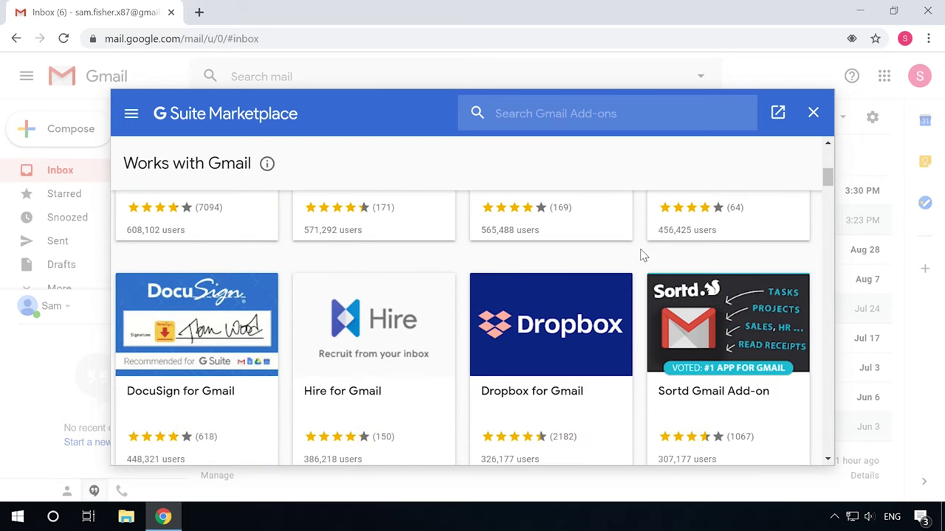
scroll(641, 253, "down", 3)
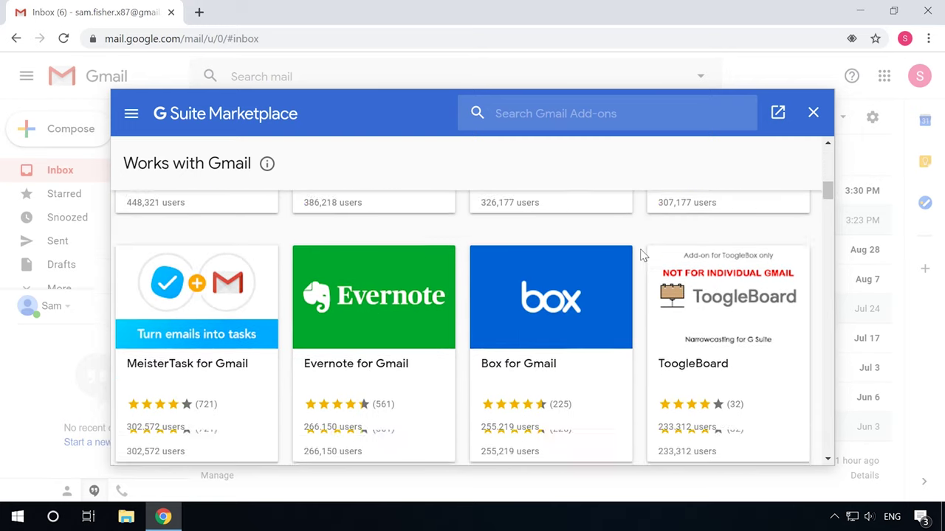
scroll(641, 254, "down", 2)
scroll(641, 254, "down", 1)
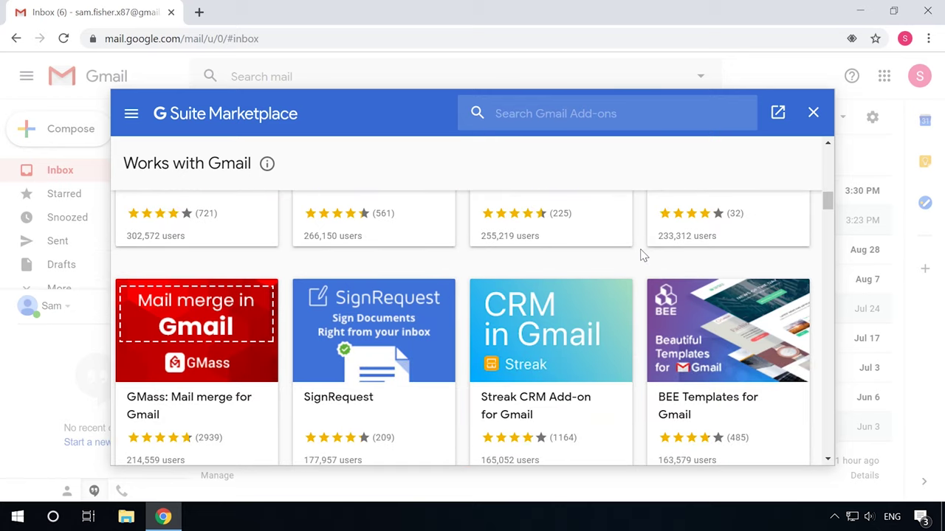
scroll(641, 253, "down", 3)
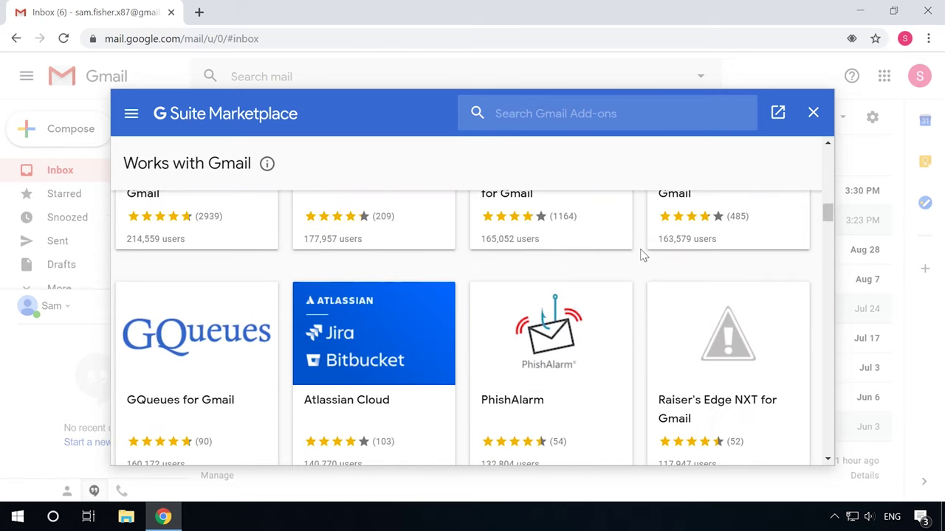
scroll(641, 254, "down", 3)
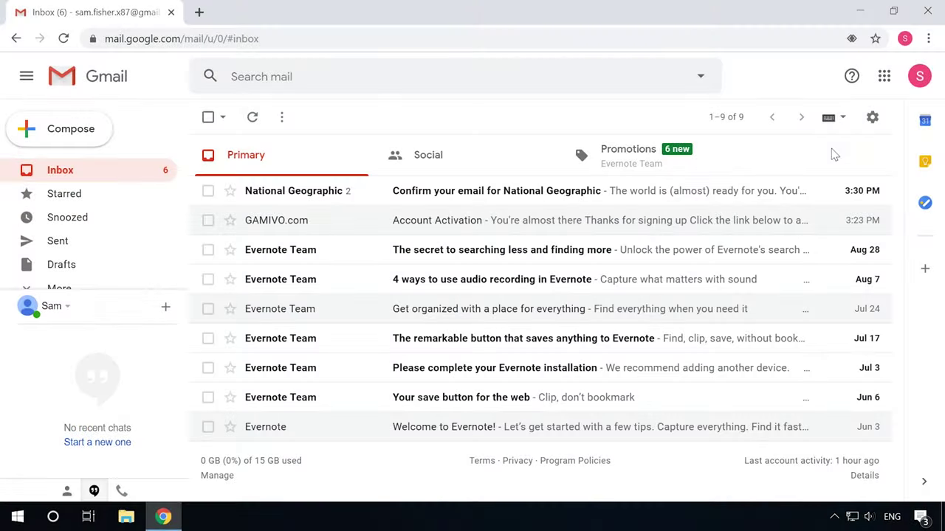
Step: View Google Calendar beside the Gmail inbox and close it again
left_click(924, 121)
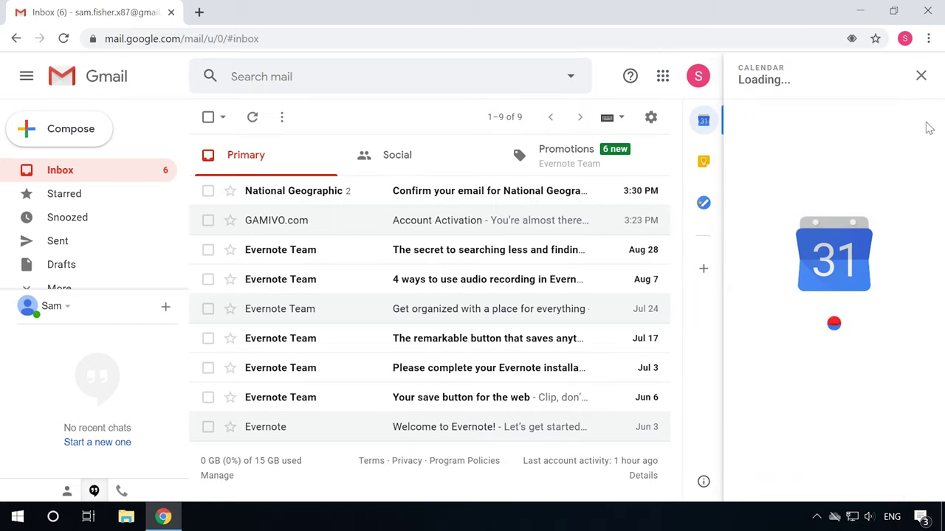
left_click(925, 79)
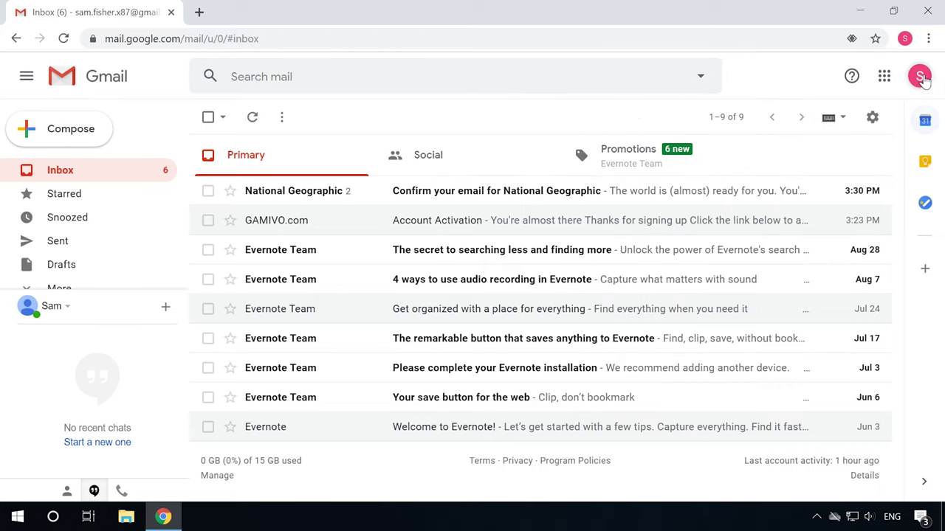
Step: Create a Google Keep note reading "test" beside the inbox and close the notes view
left_click(925, 163)
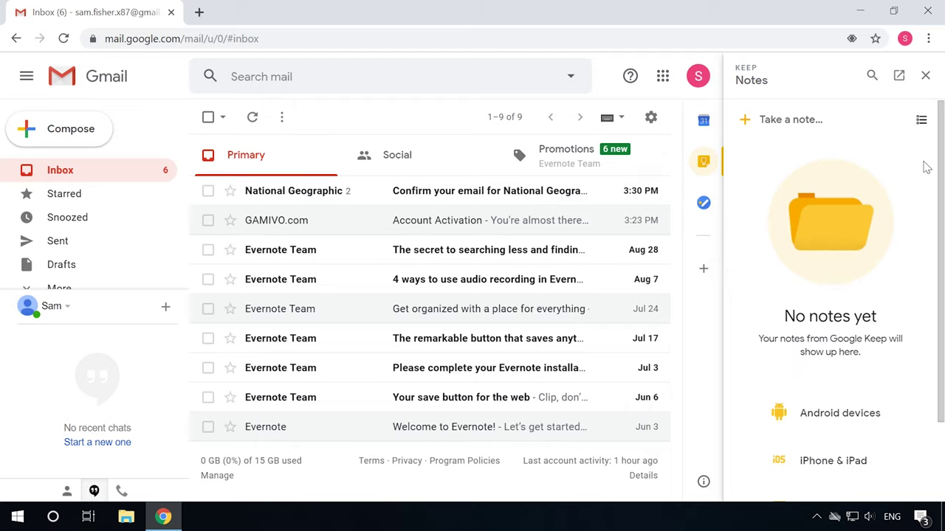
left_click(804, 124)
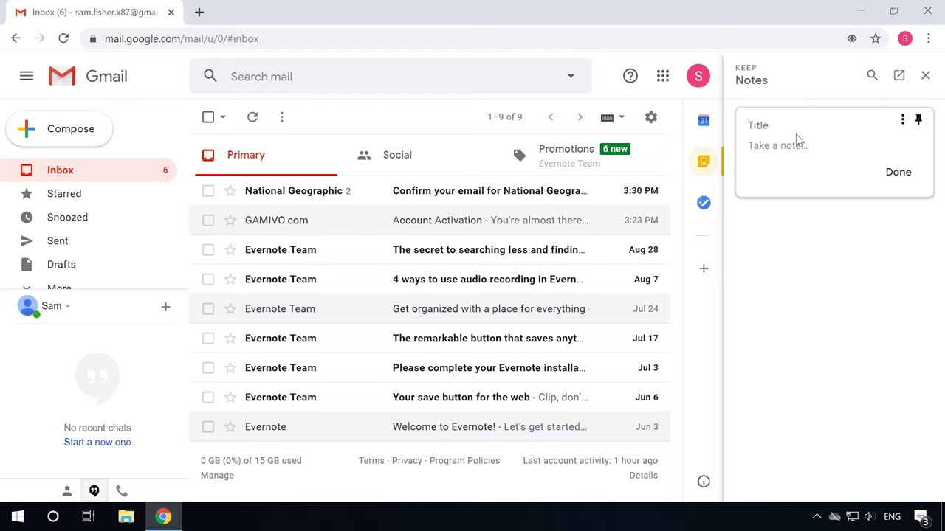
left_click(898, 173)
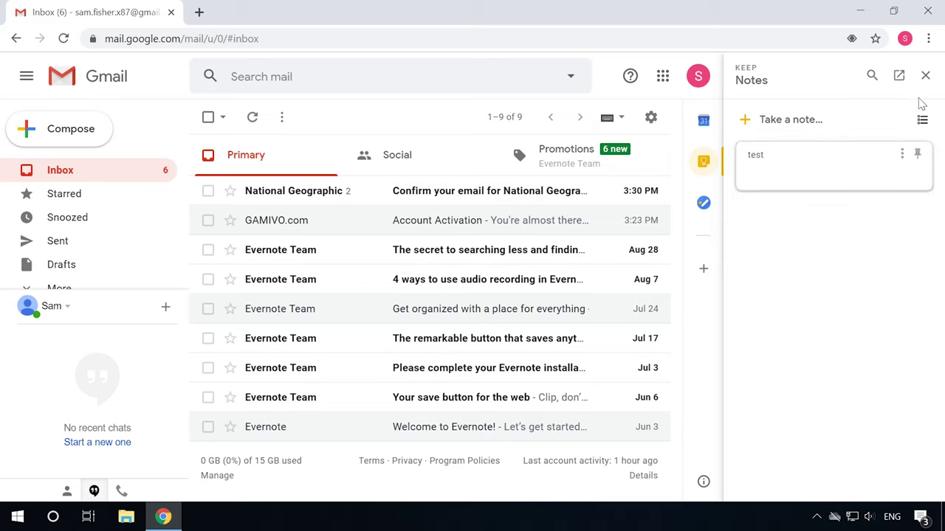
left_click(925, 75)
Step: Set up Google Tasks beside the inbox, add a task named "test" and mark it complete
left_click(923, 201)
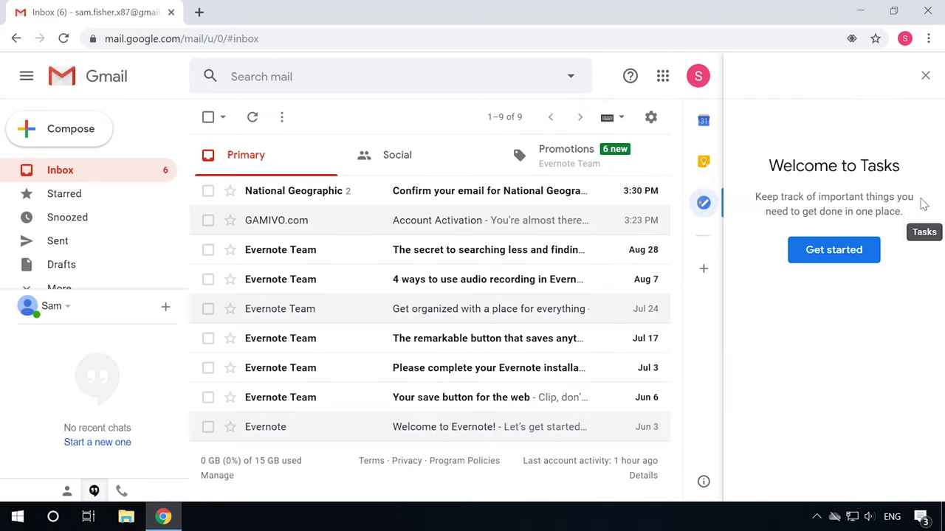
left_click(834, 251)
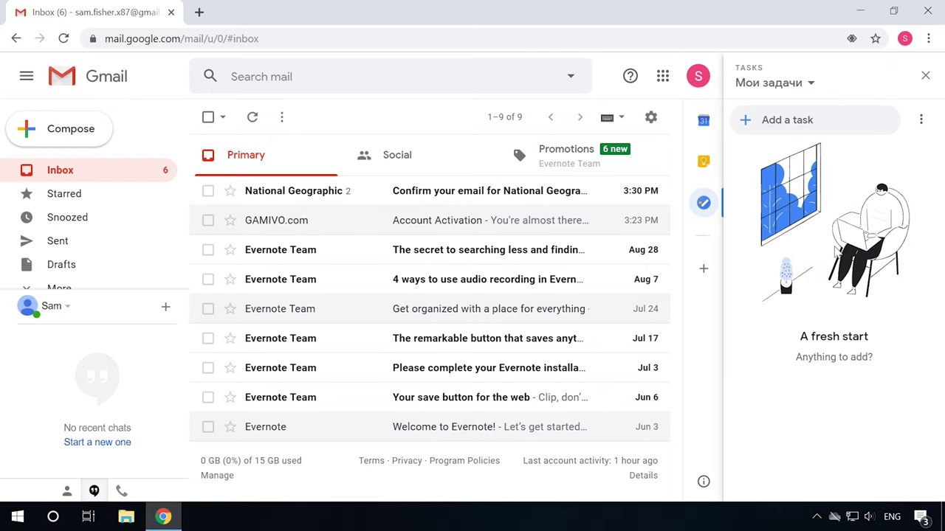
left_click(807, 129)
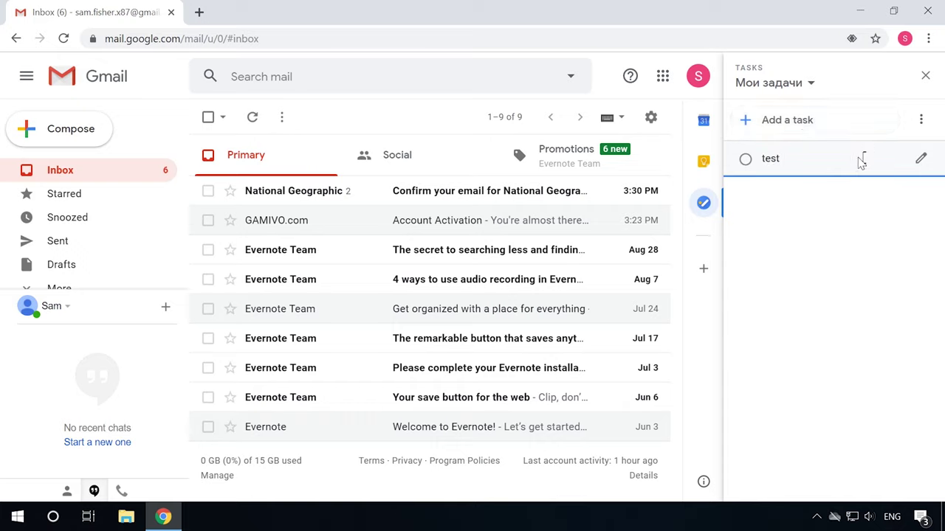
left_click(745, 160)
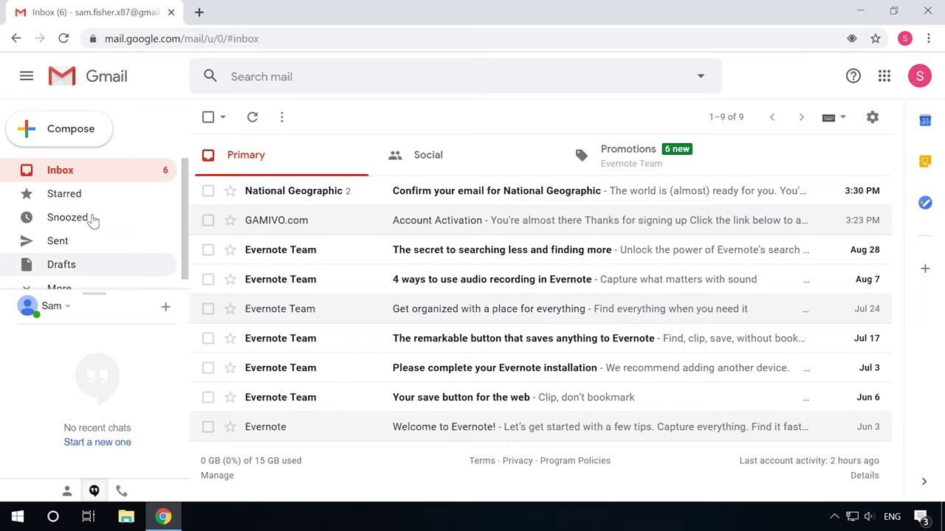
Step: Start a new message reading "test" and apply confidential mode with expiration in 1 week and no SMS passcode
left_click(67, 130)
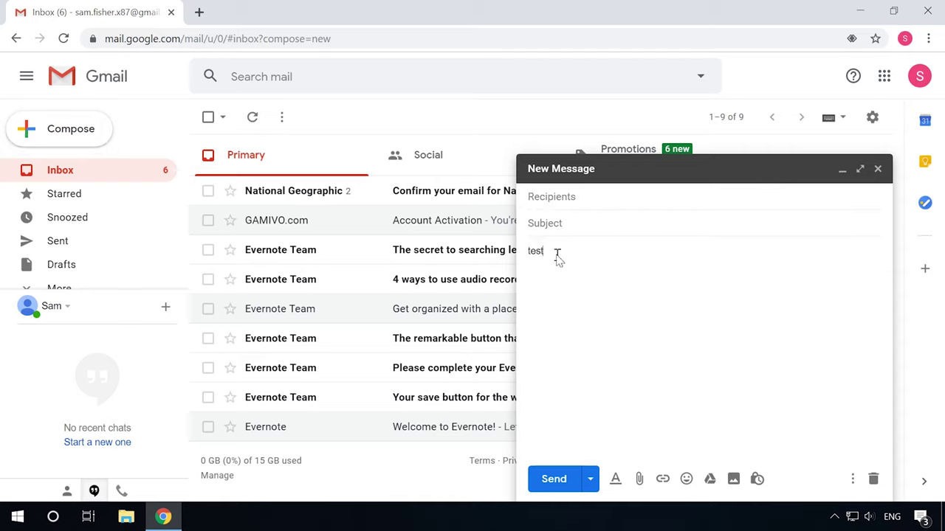
left_click(757, 480)
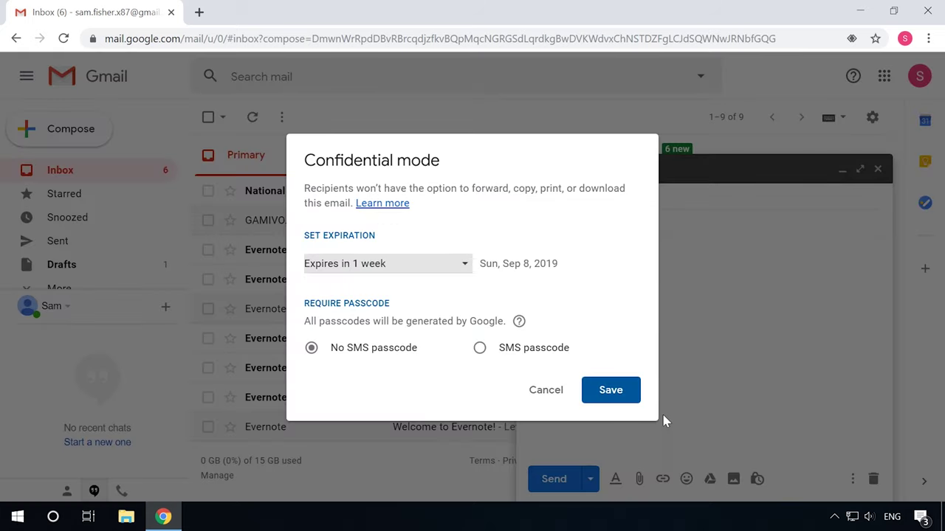
left_click(428, 266)
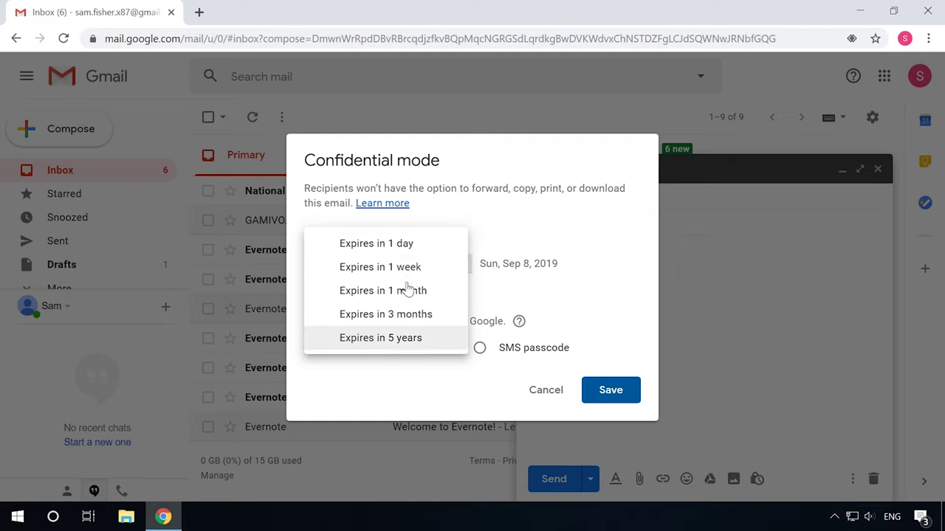
left_click(405, 271)
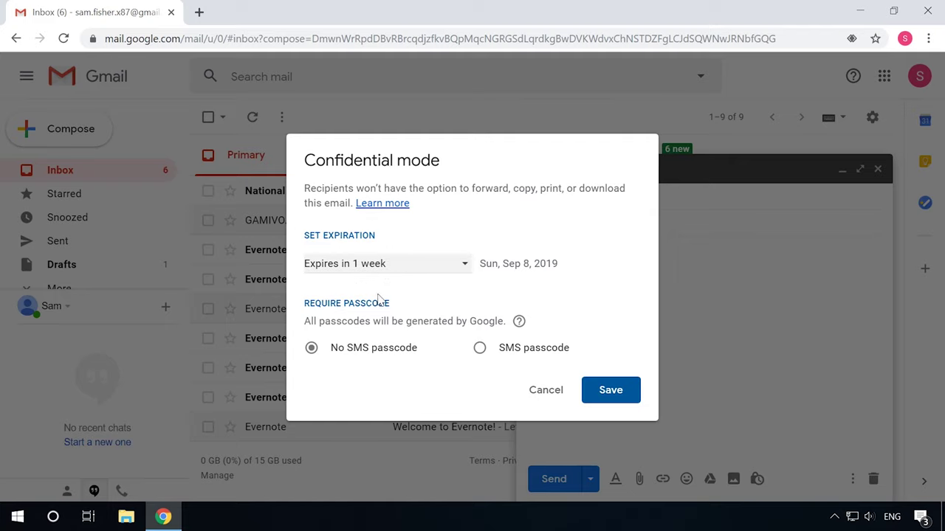
left_click(315, 351)
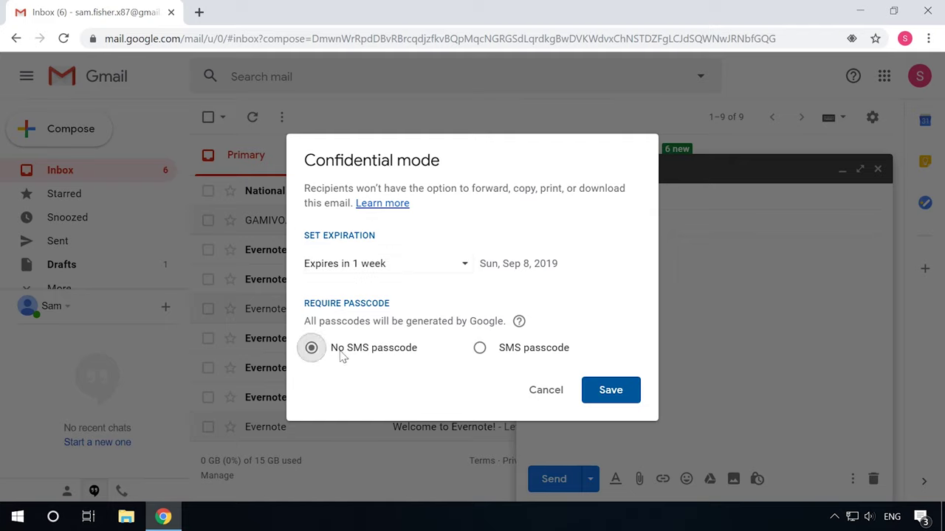
left_click(603, 391)
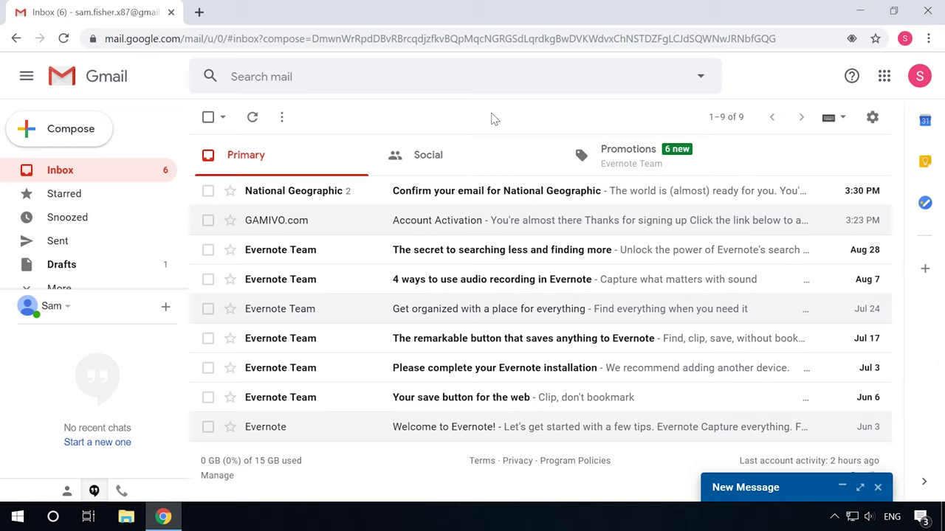
Step: Enable offline mail in the settings, keep offline data on the computer after logging out, and save the changes
left_click(872, 118)
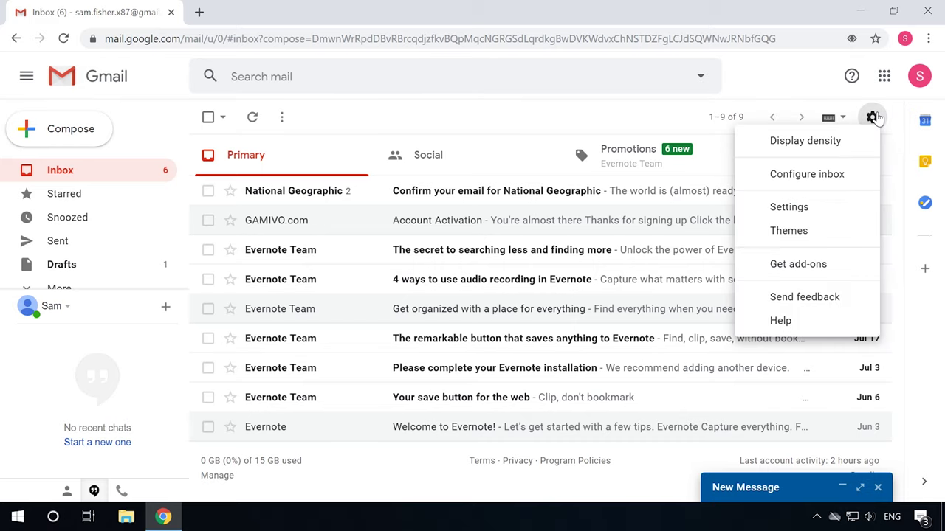
left_click(788, 207)
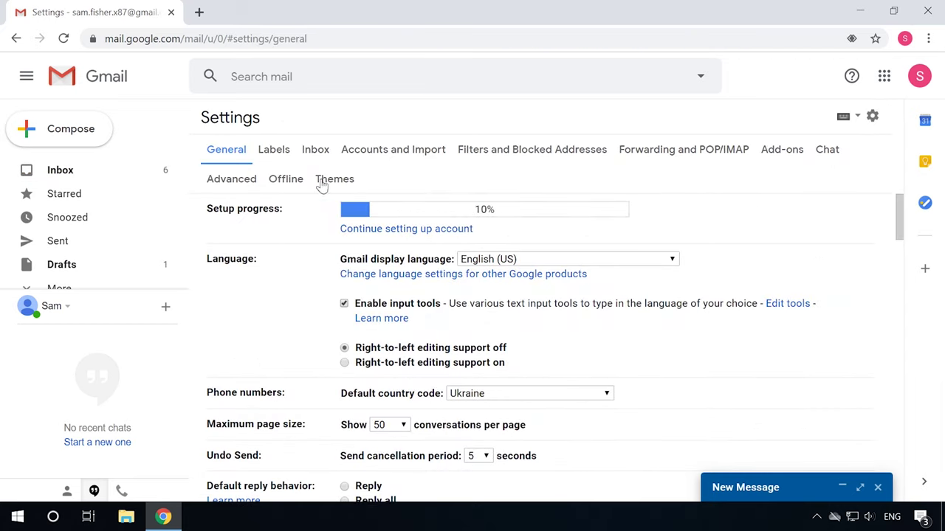
left_click(296, 180)
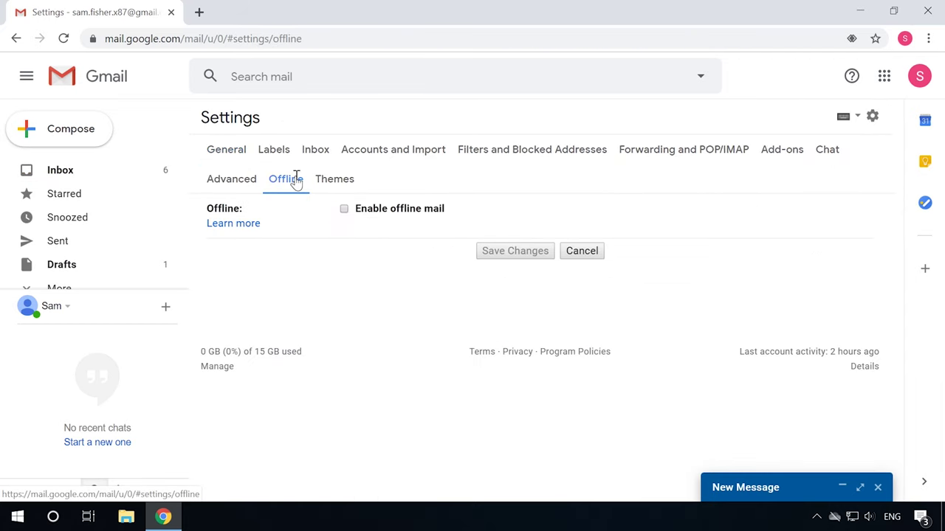
left_click(344, 209)
scroll(349, 236, "down", 3)
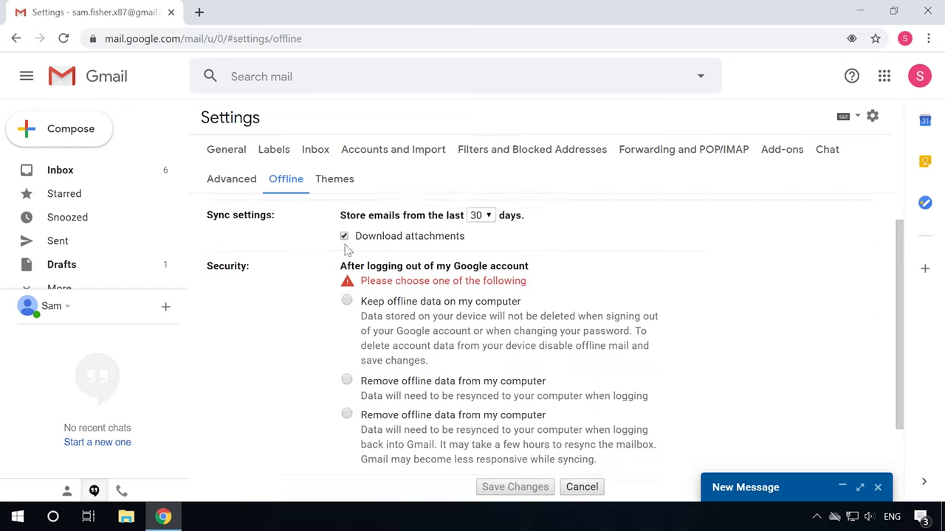
left_click(347, 272)
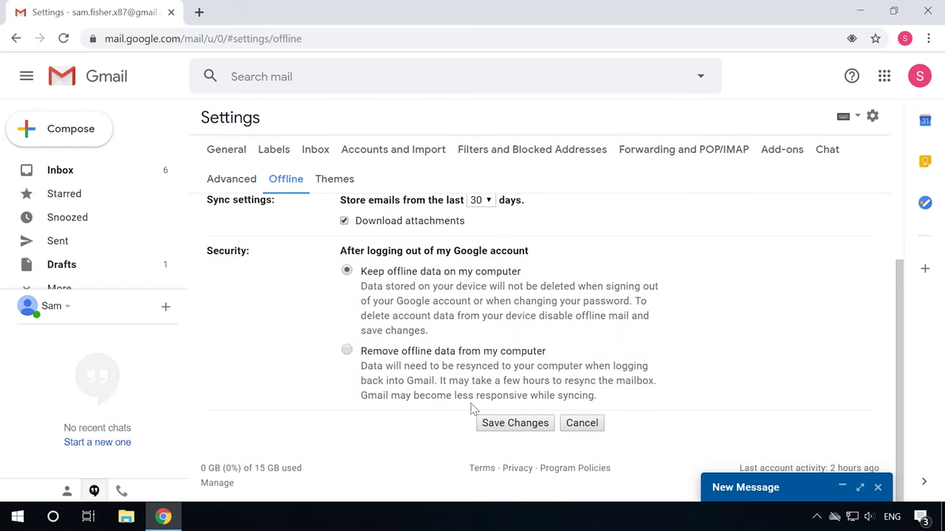
left_click(499, 426)
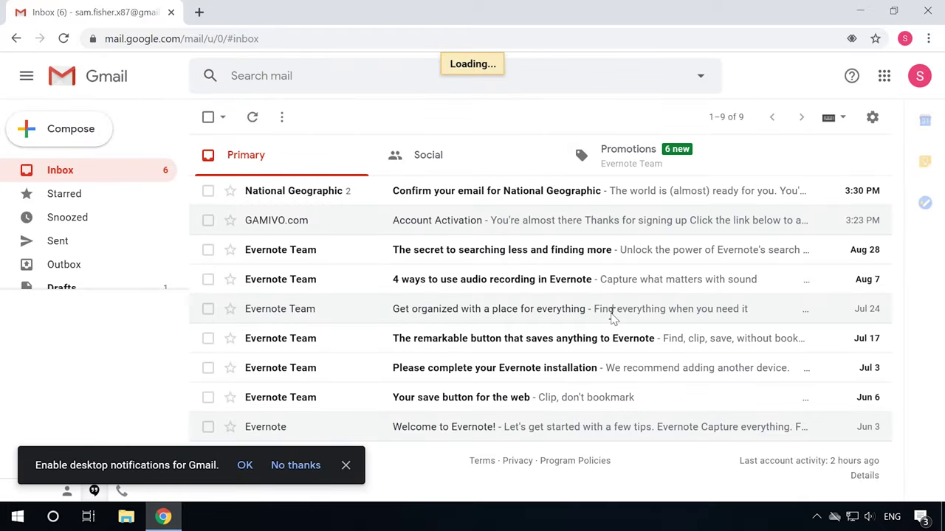
Step: Dismiss the offline bookmark notice, disable offline mail in the settings and save the changes
left_click(871, 119)
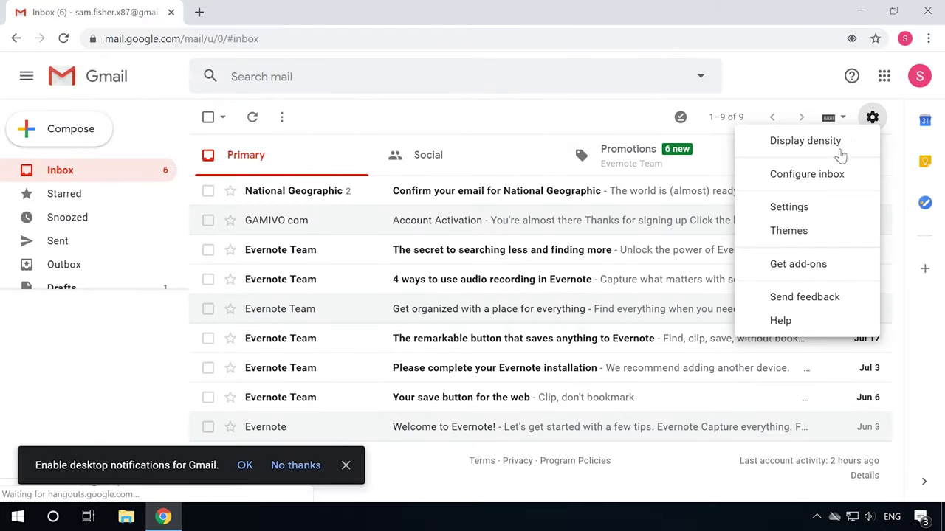
left_click(797, 209)
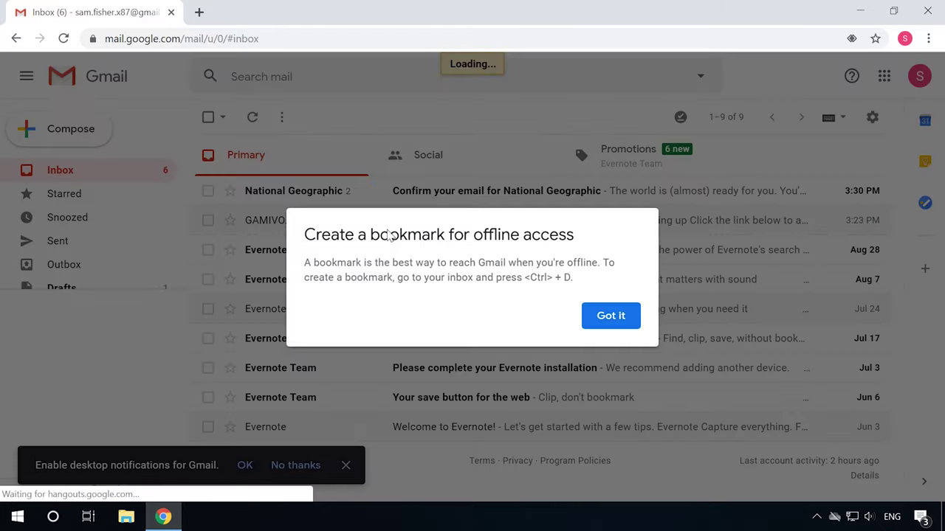
left_click(609, 316)
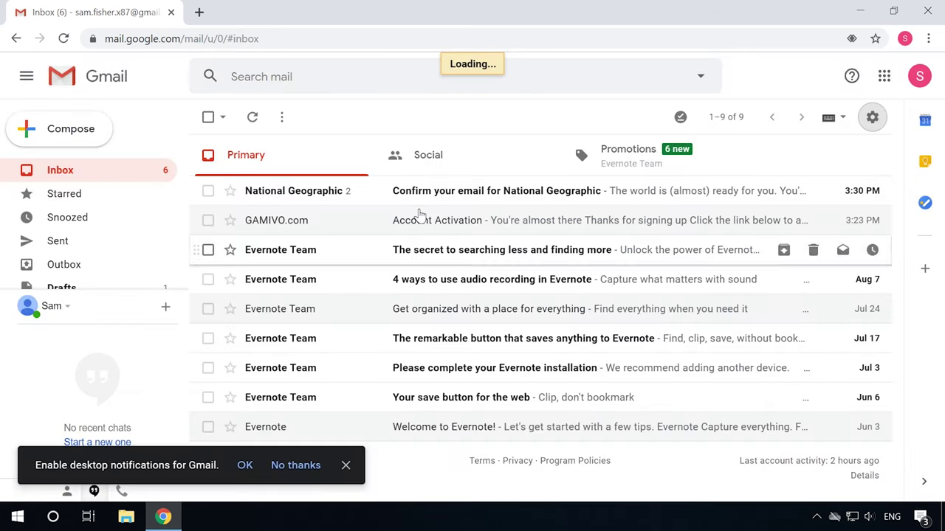
left_click(294, 181)
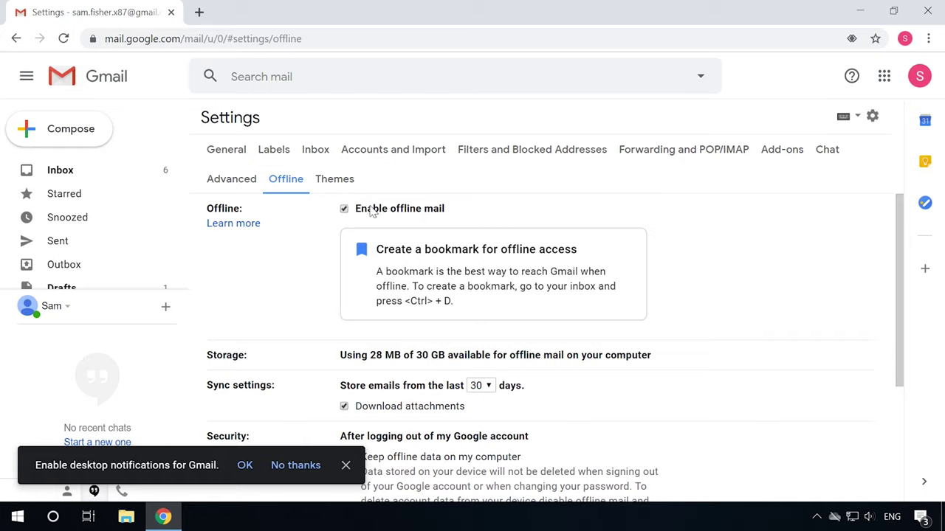
left_click(345, 210)
left_click(511, 252)
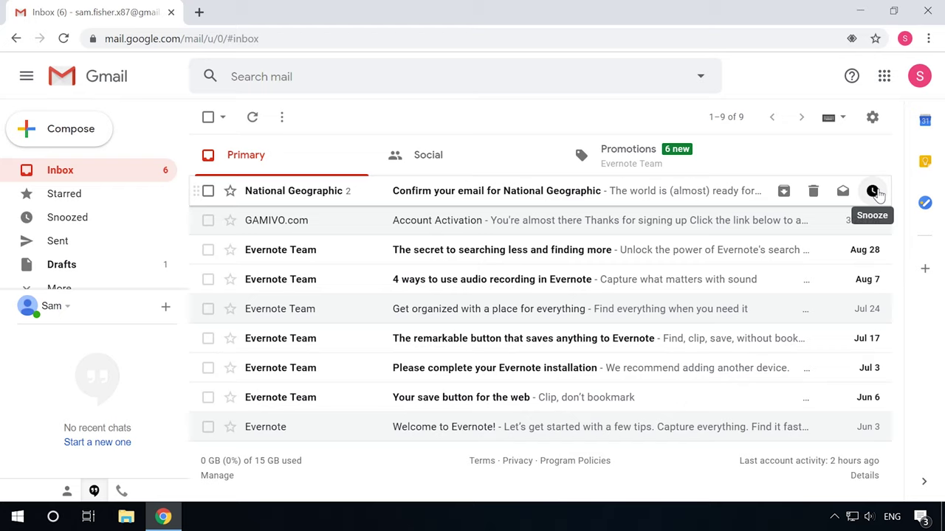
Step: Show the snooze options for the National Geographic email and open its custom date and time picker
left_click(873, 192)
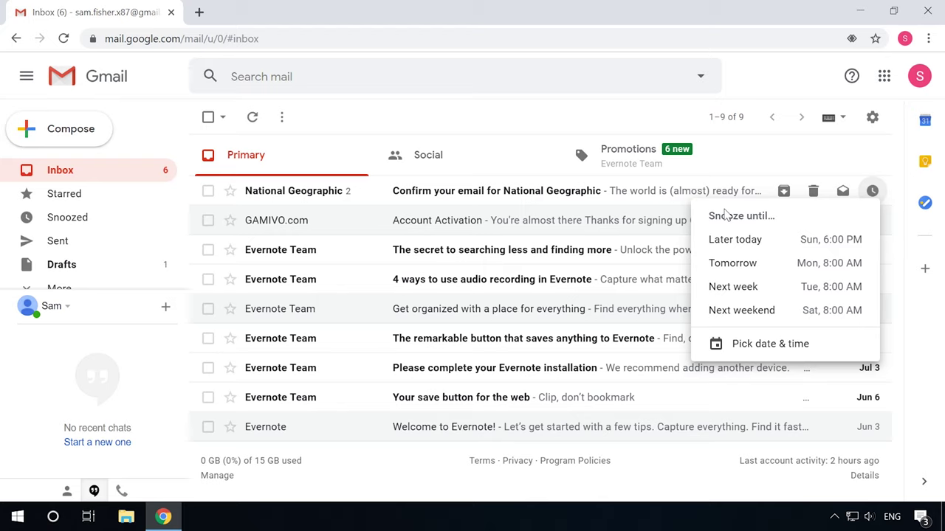
left_click(753, 347)
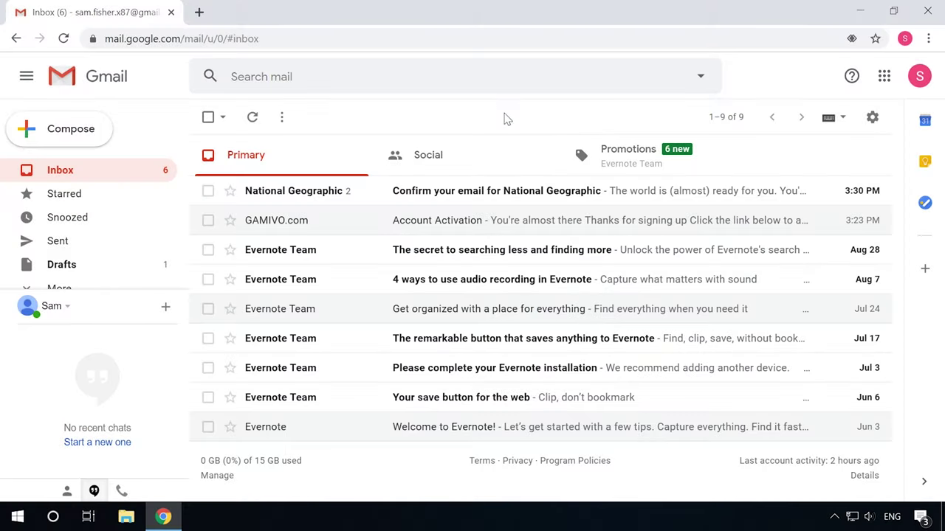
Step: Set the inbox display density to Comfortable
left_click(871, 118)
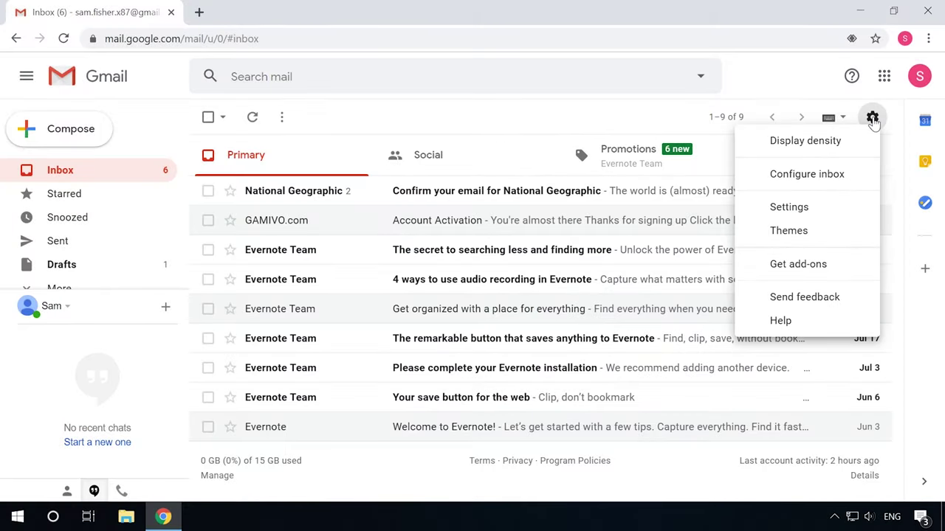
left_click(796, 147)
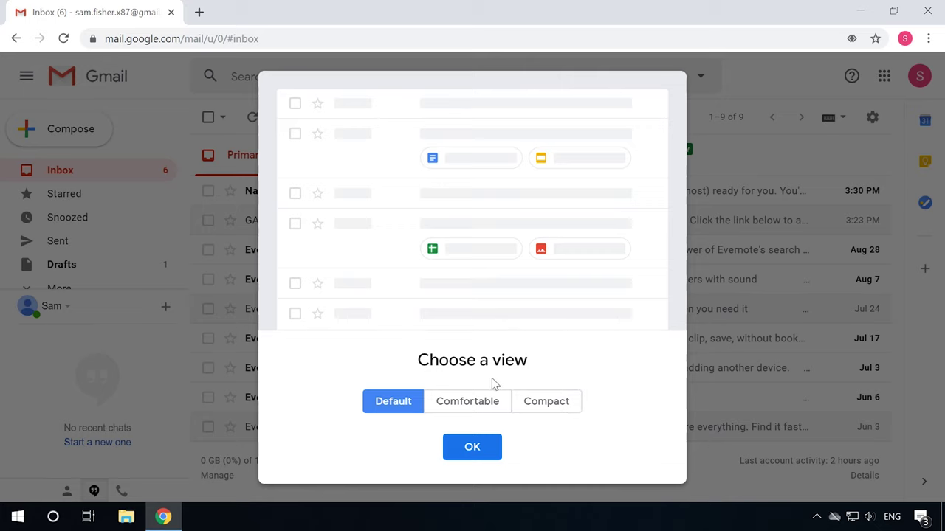
left_click(462, 407)
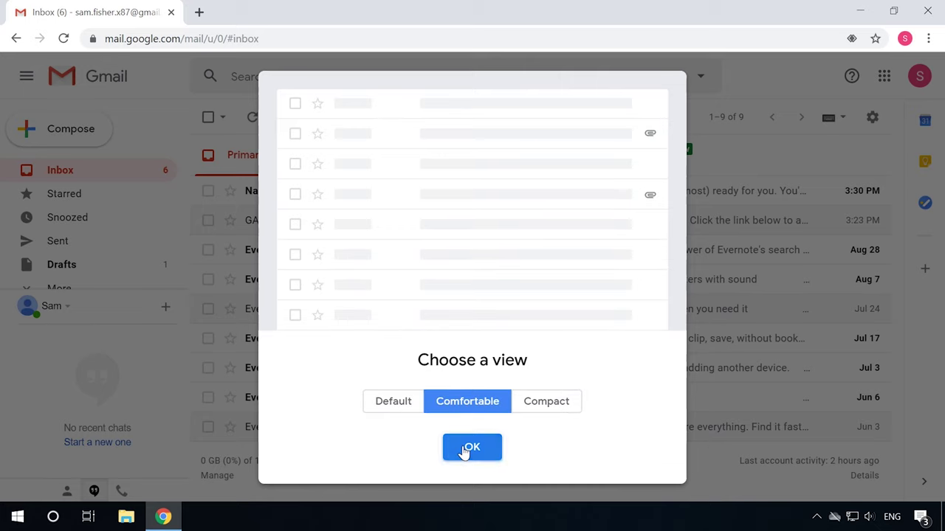
left_click(465, 449)
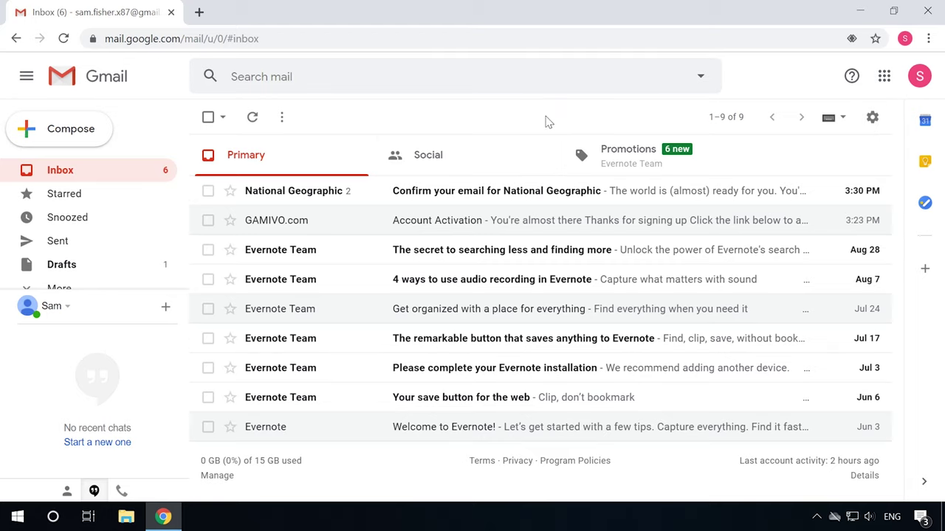
Step: Change the inbox display density to Compact
left_click(873, 119)
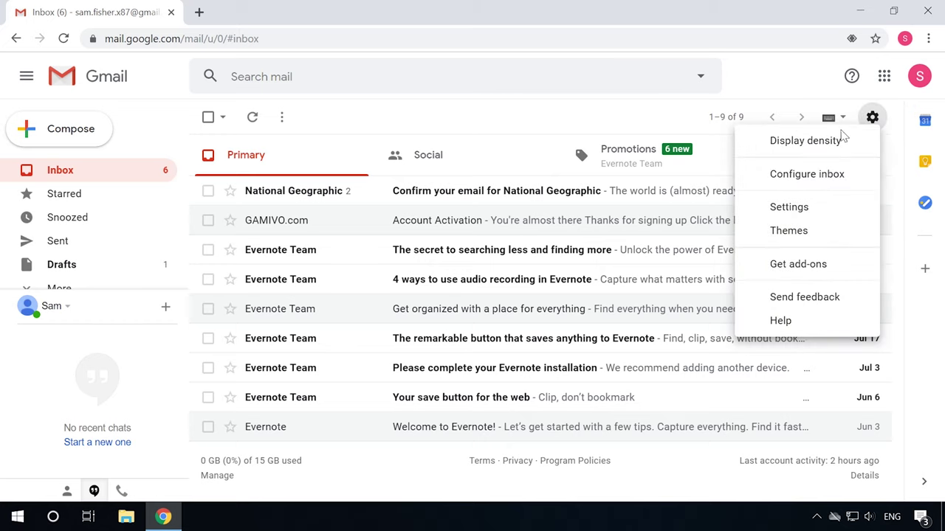
left_click(812, 140)
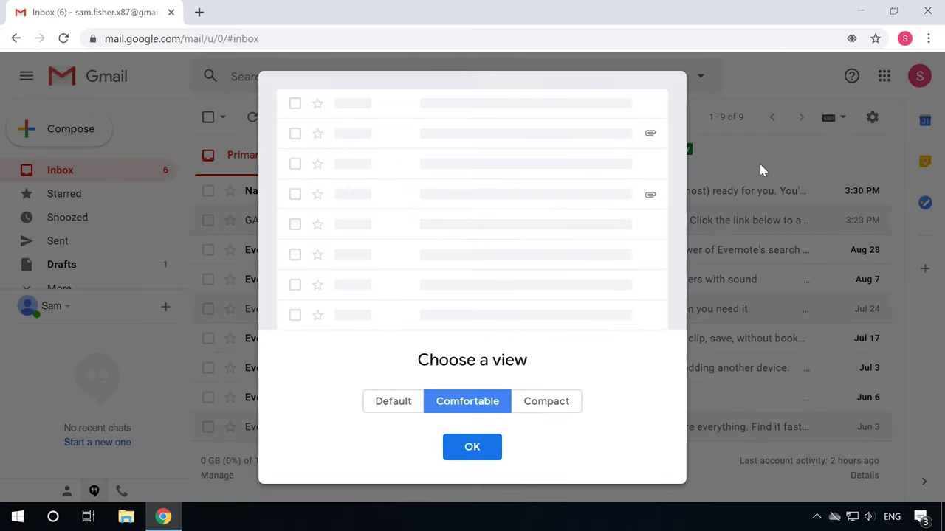
left_click(546, 404)
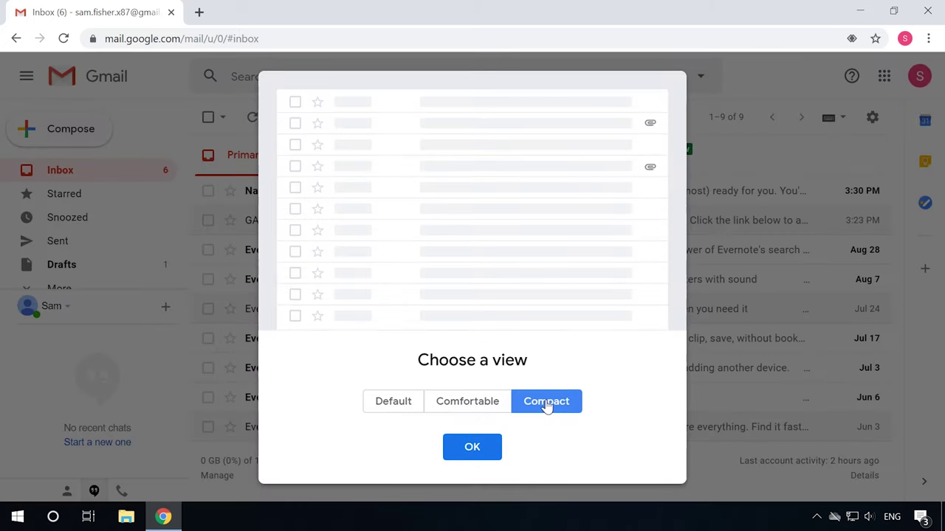
left_click(467, 452)
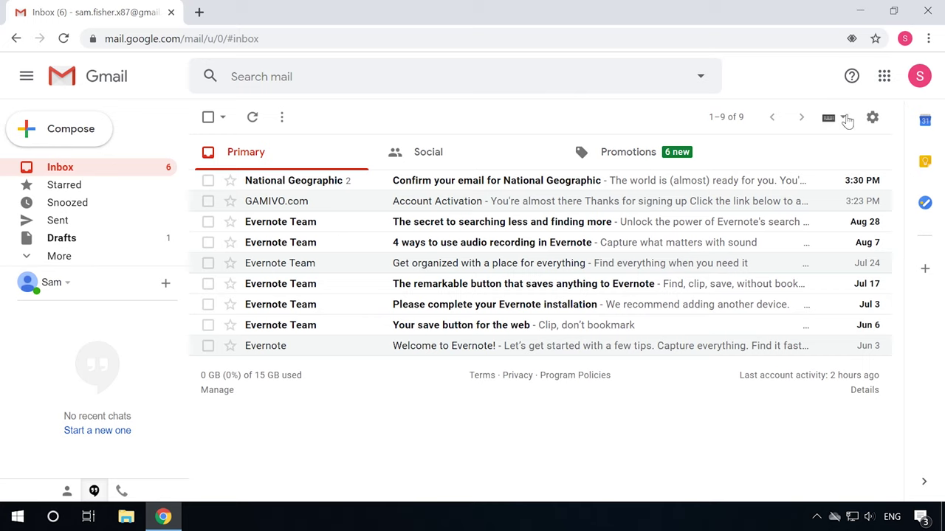
Step: Return the inbox display density to the Default view
left_click(872, 118)
left_click(816, 141)
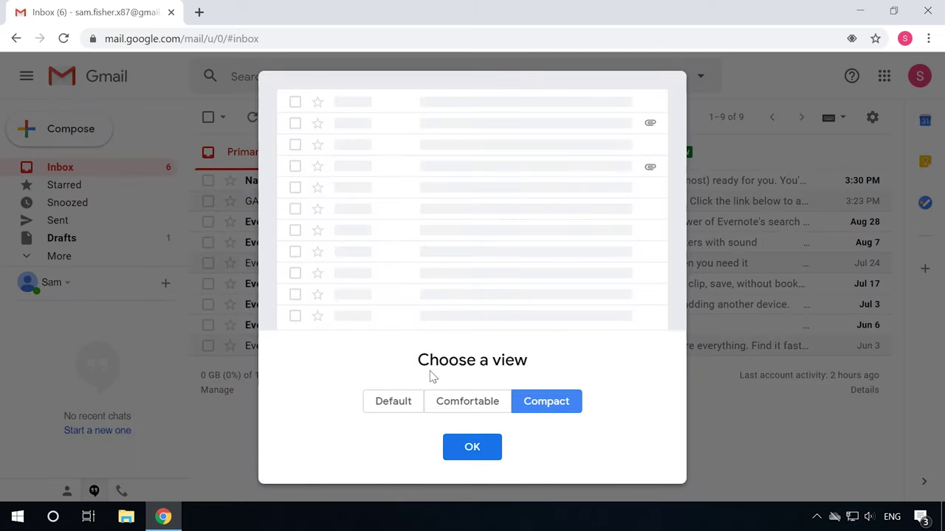
left_click(393, 408)
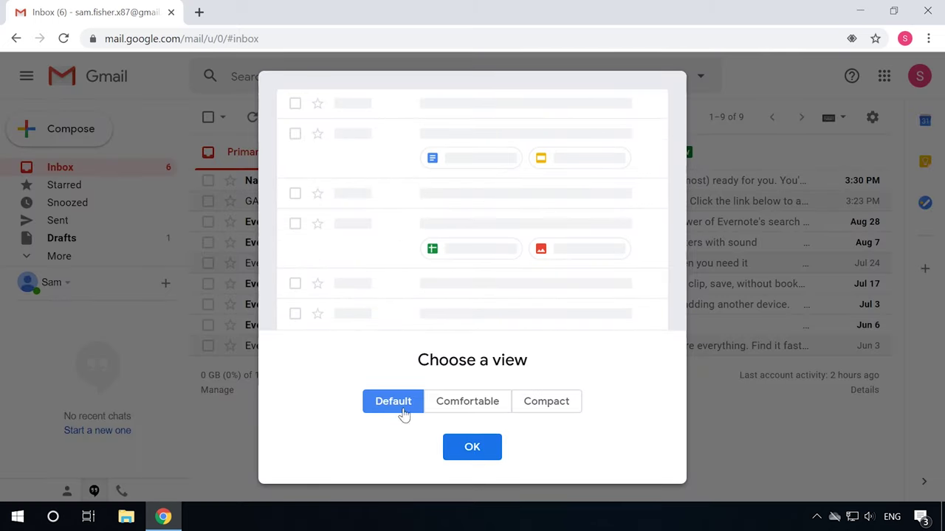
left_click(455, 447)
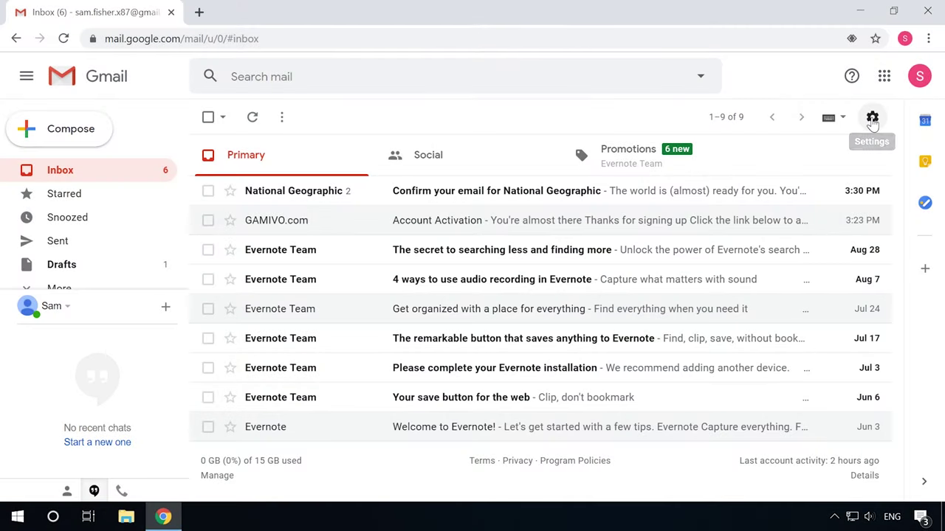
Step: Turn off the "Suggest emails to reply to" nudge in the general settings
left_click(872, 118)
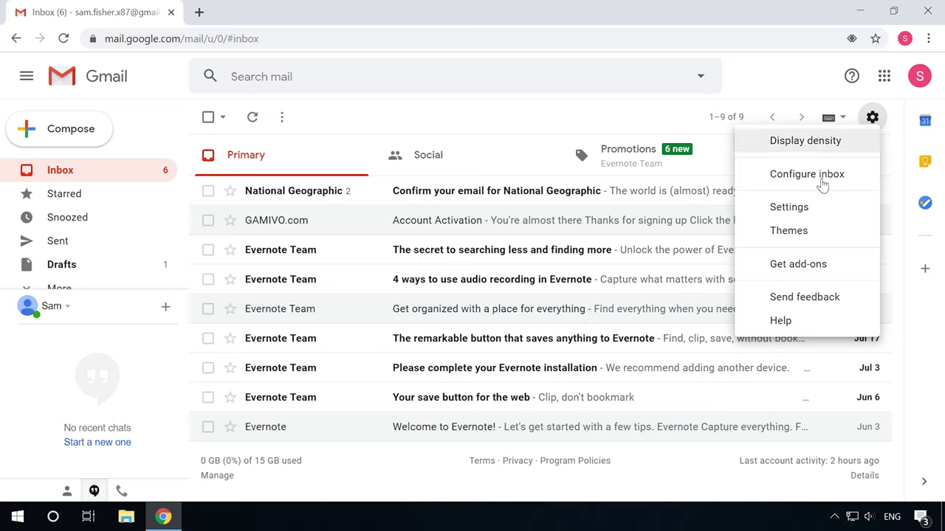
left_click(797, 209)
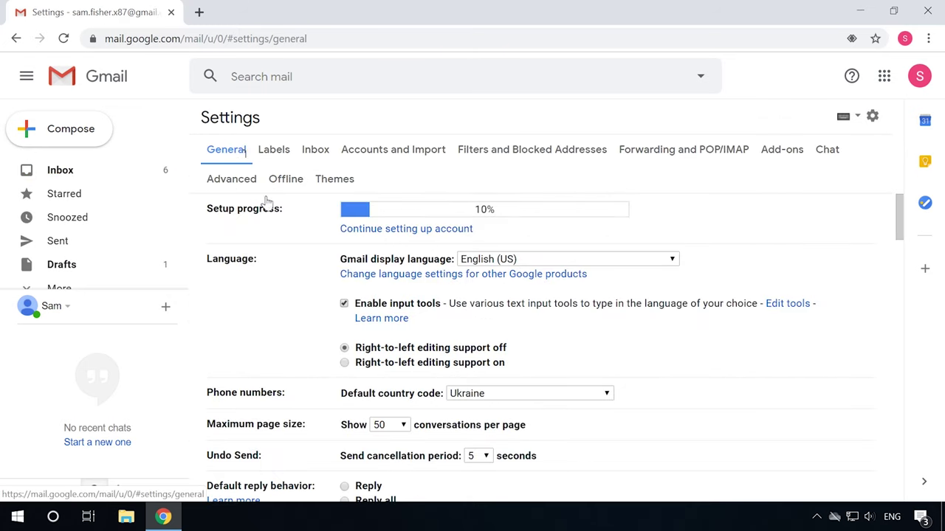
scroll(279, 259, "down", 6)
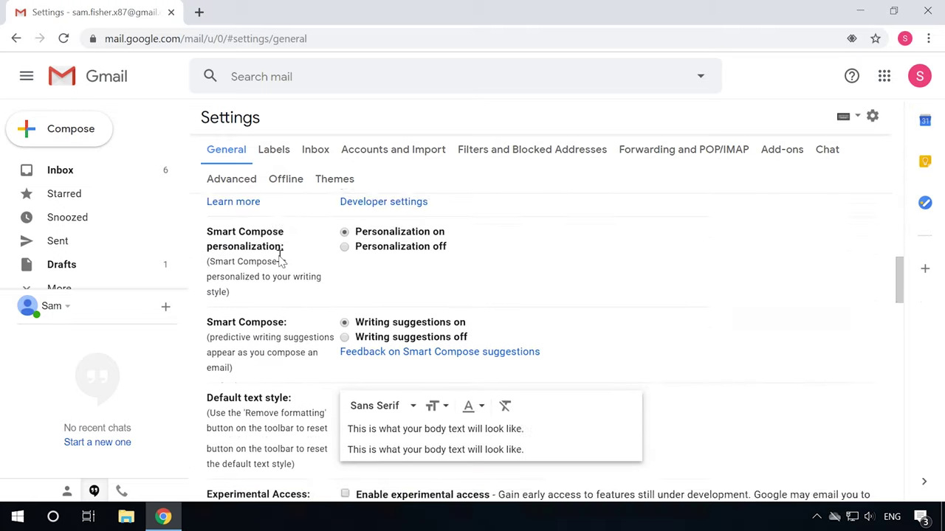
scroll(281, 260, "down", 8)
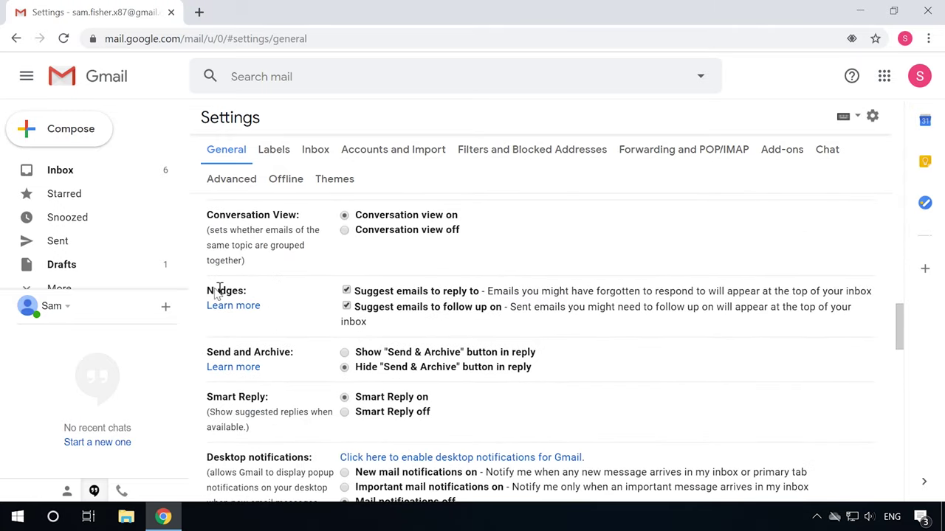
left_click(346, 291)
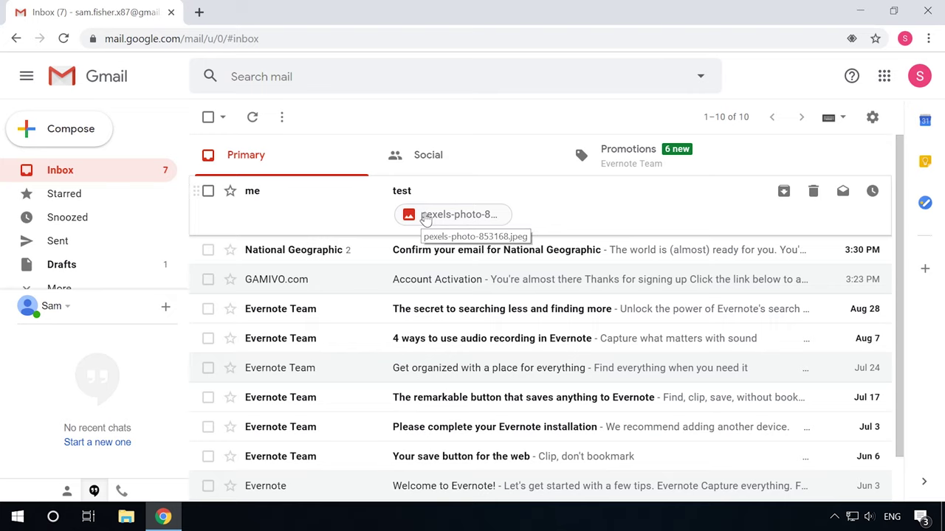
Step: Preview the attached image pexels-photo-853168.jpeg of the "test" email straight from the inbox list and close the preview
left_click(447, 215)
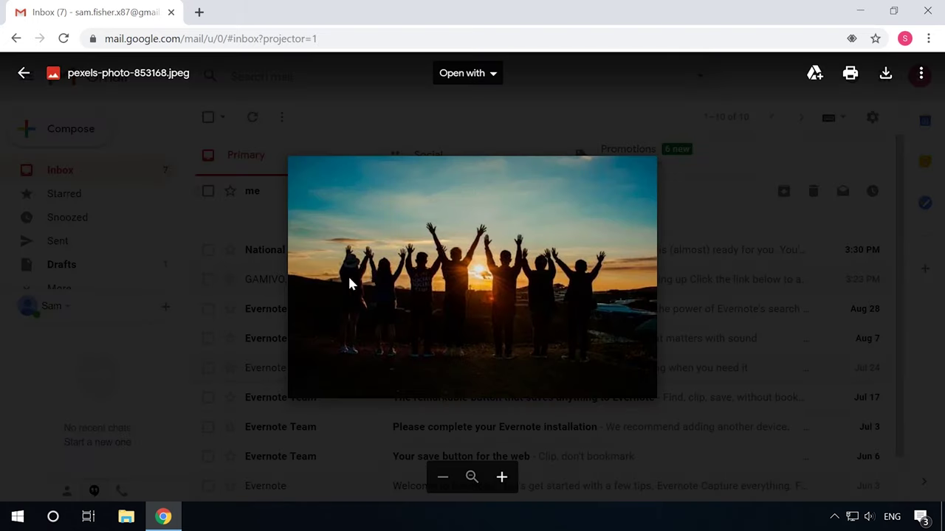
left_click(22, 75)
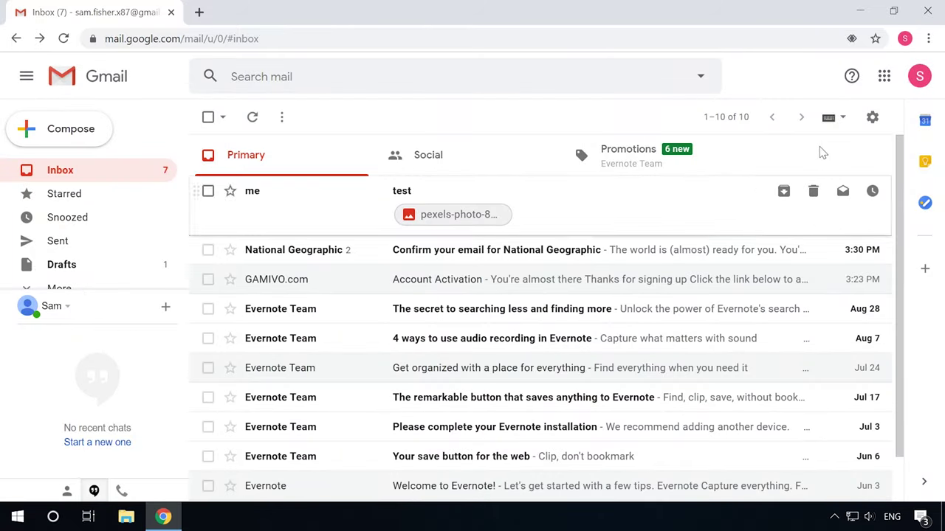
Step: Switch the inbox display density to the Compact view
left_click(872, 118)
left_click(796, 141)
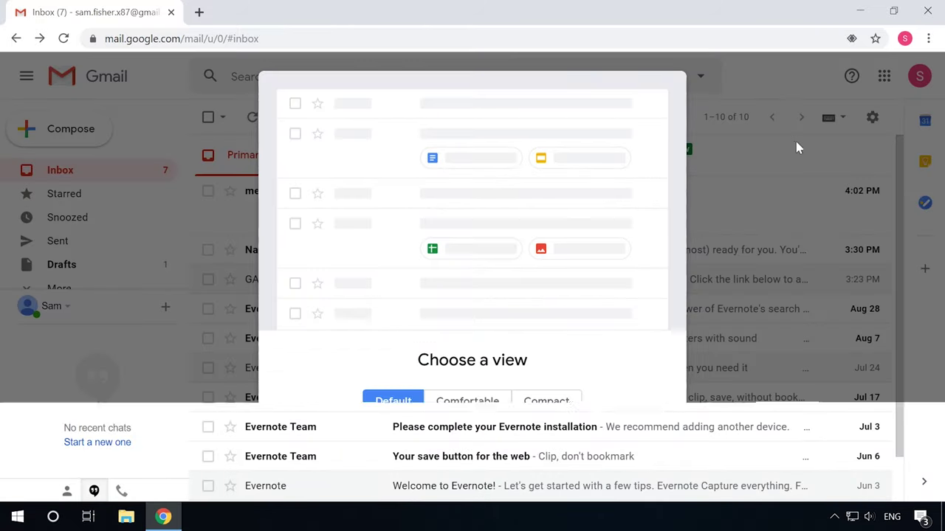
left_click(550, 406)
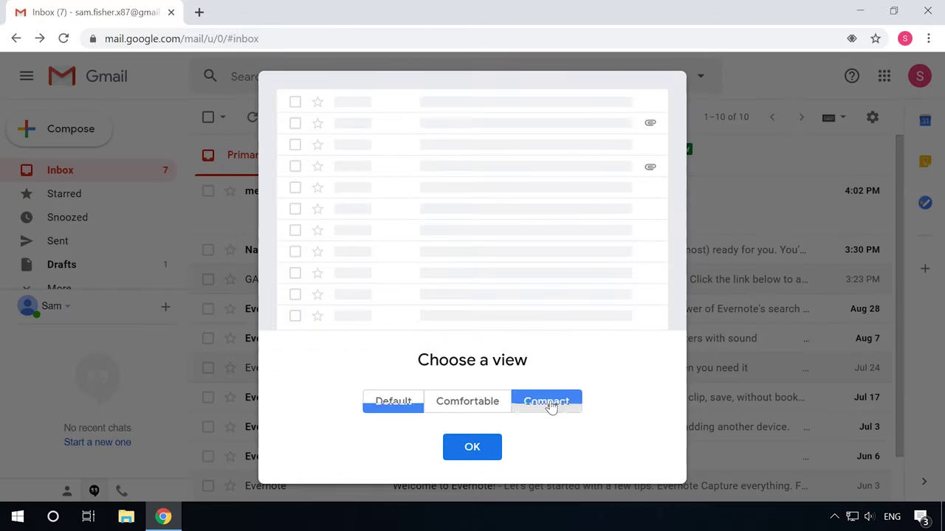
left_click(472, 449)
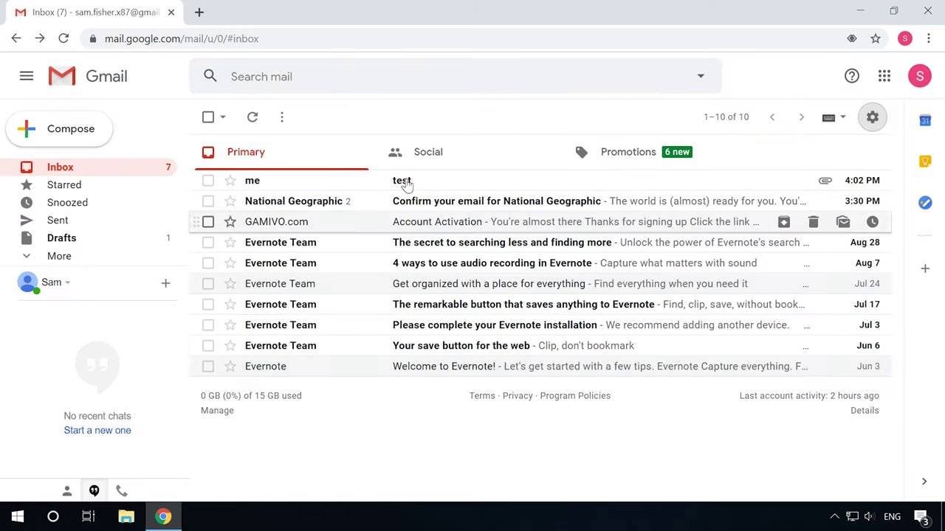
Step: Set the inbox display density back to the Default view
left_click(871, 118)
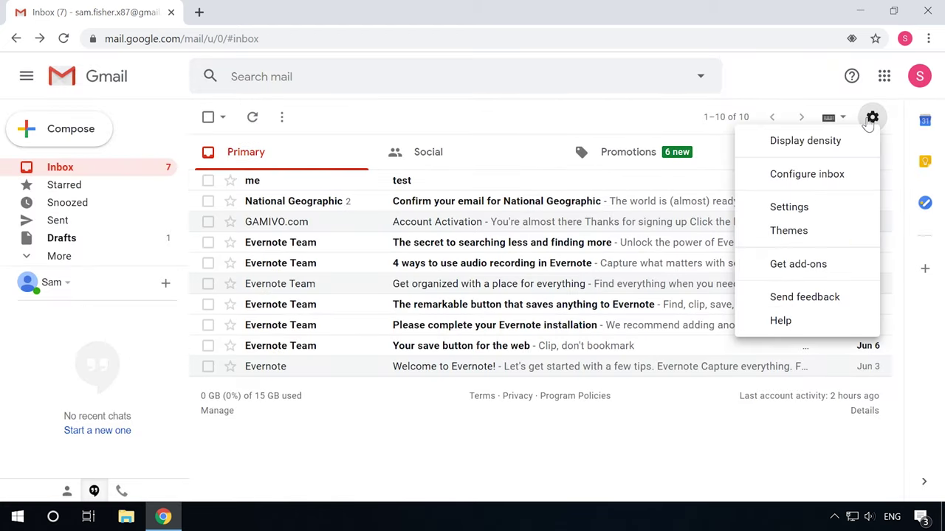
left_click(804, 141)
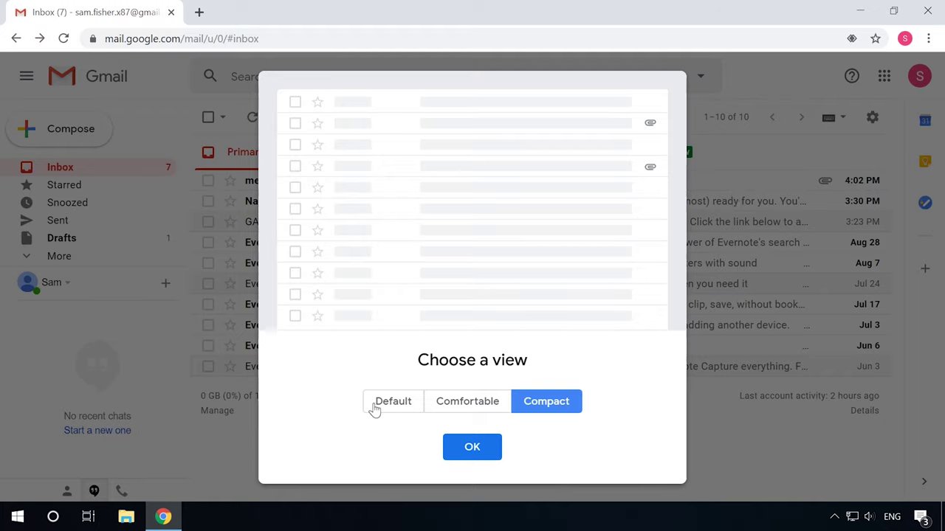
left_click(378, 405)
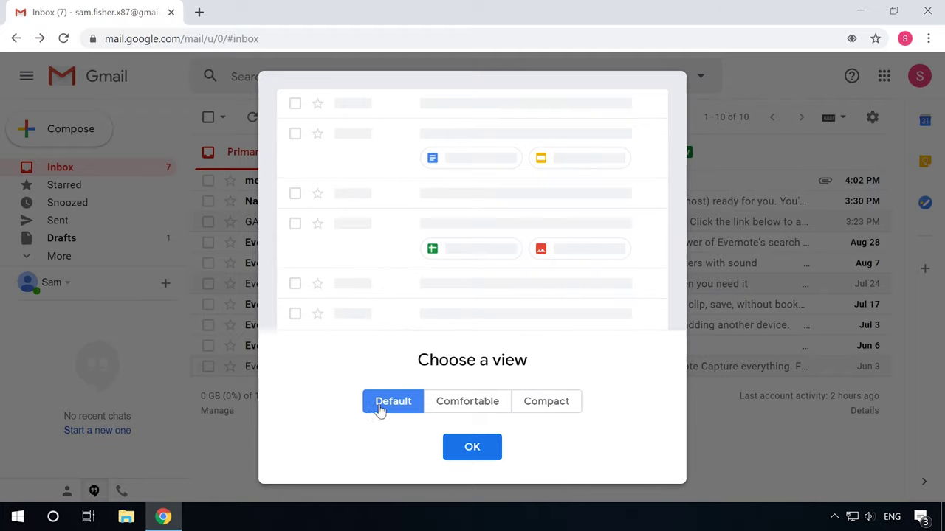
left_click(472, 446)
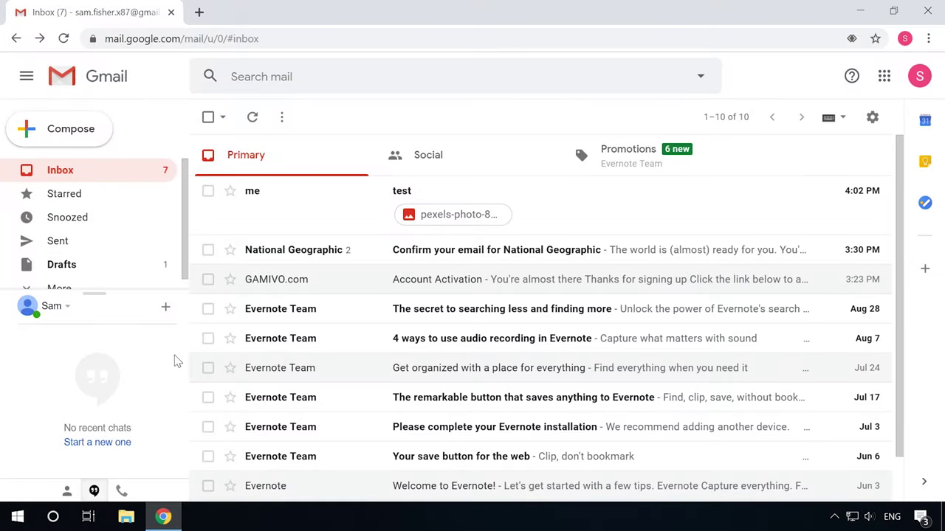
Step: Open the Evernote Team email "The secret to searching less and finding more" and unsubscribe from its mailing list
left_click(287, 311)
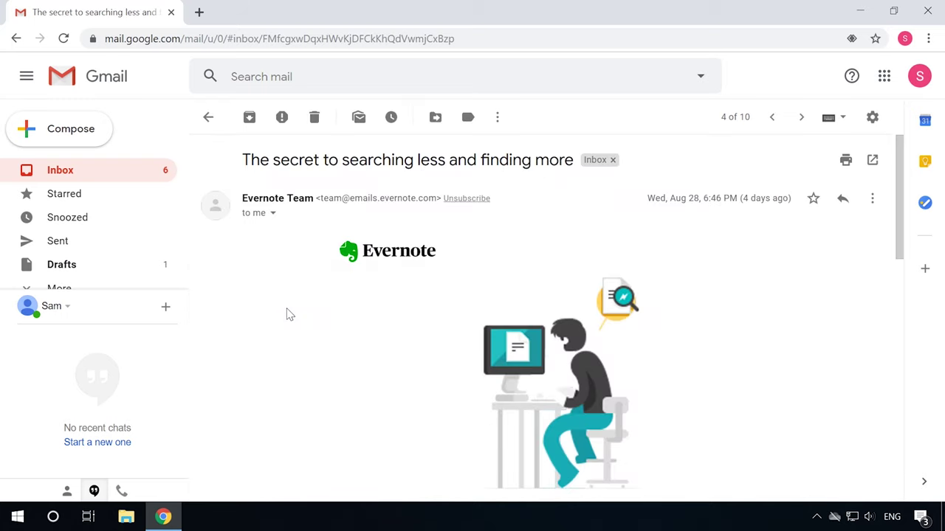
left_click(467, 198)
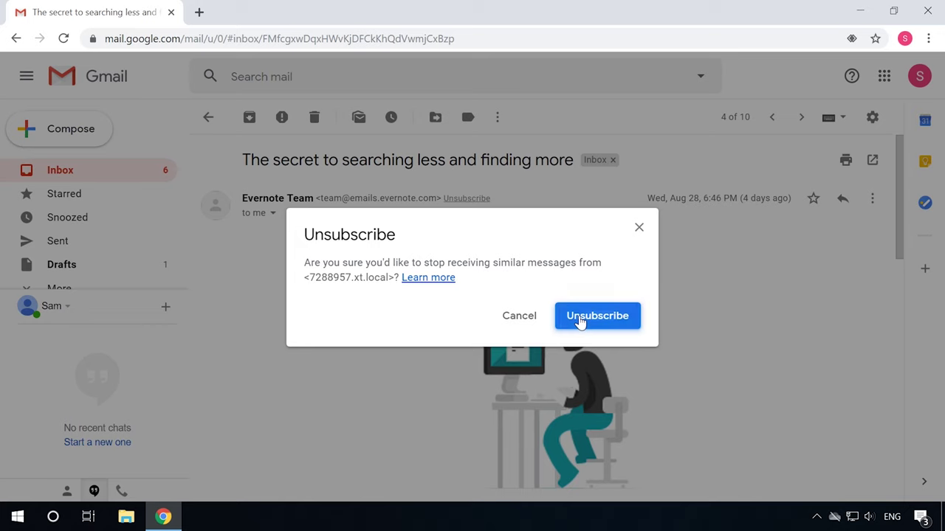
left_click(580, 319)
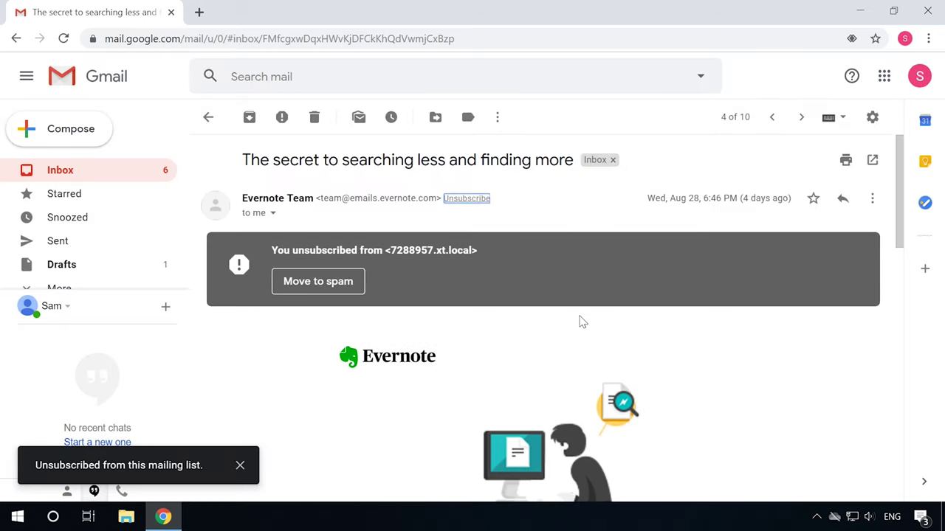